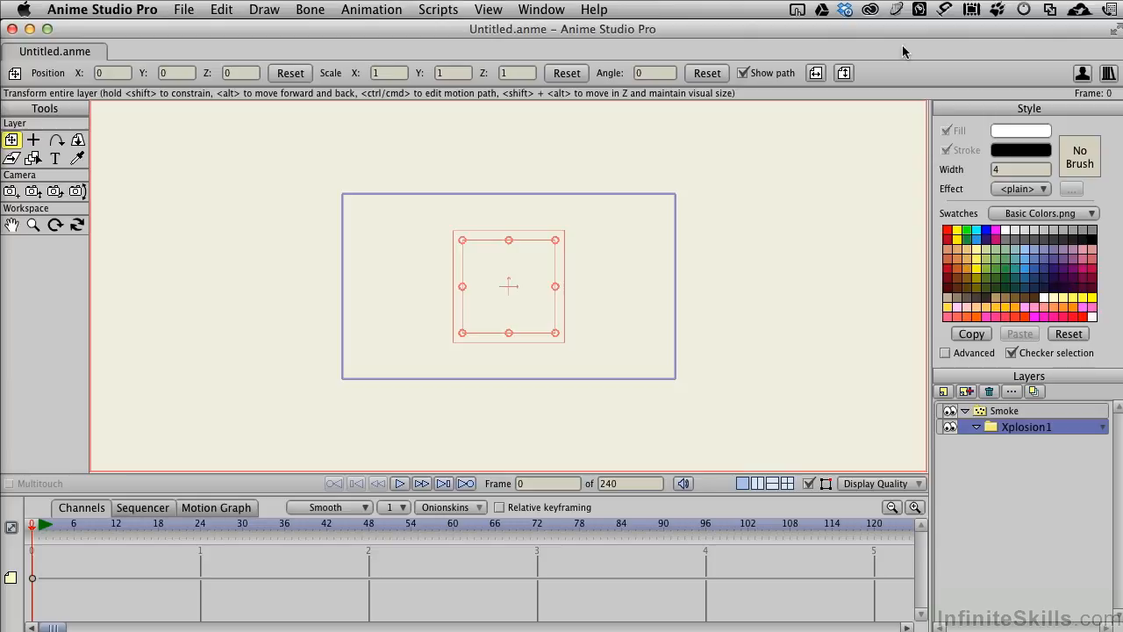
left_click(443, 11)
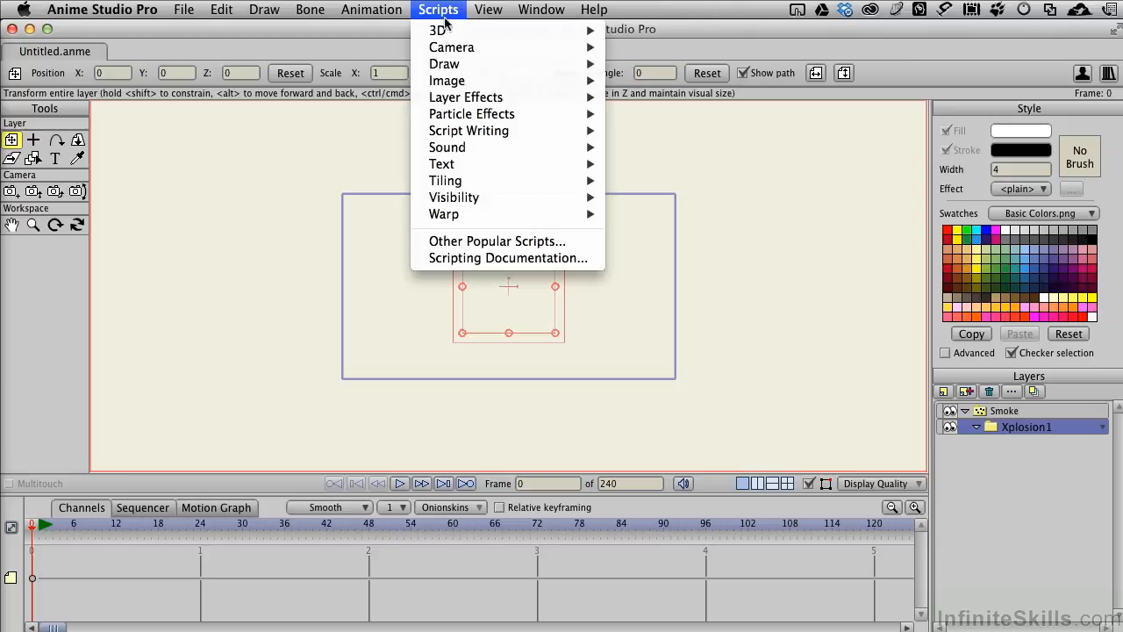
mouse_move(452, 117)
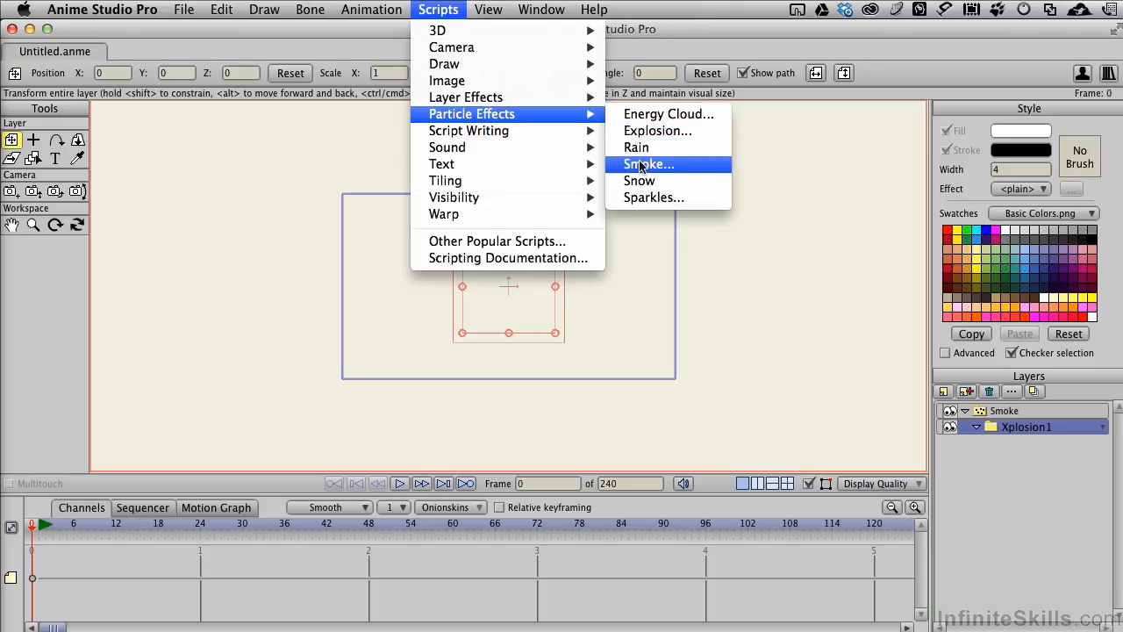
left_click(640, 165)
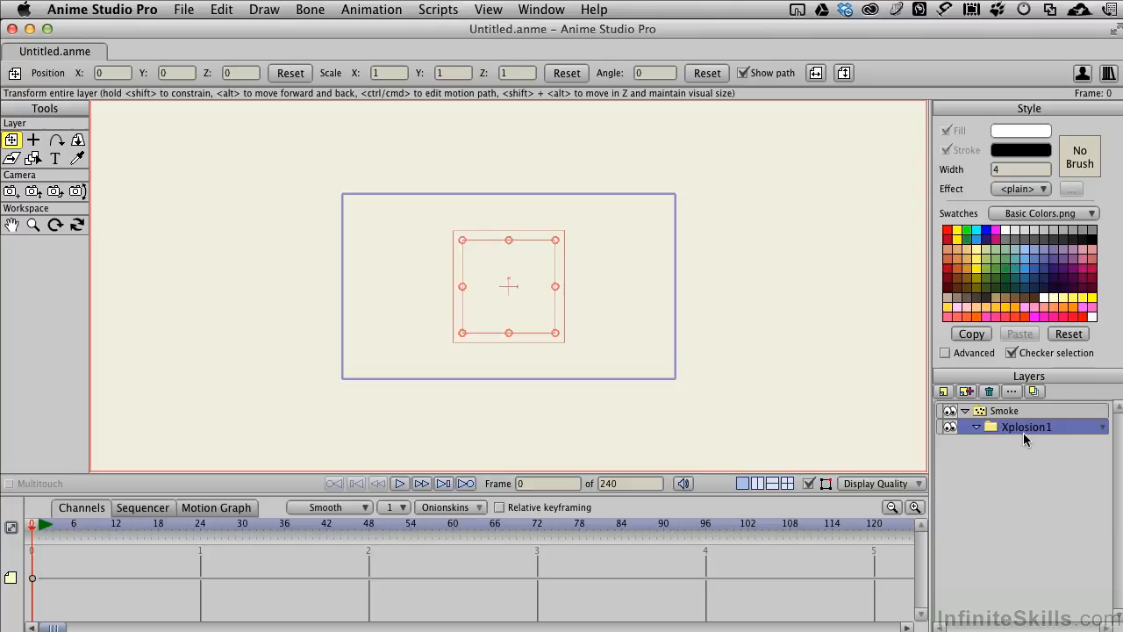
- Add an image layer using xPlosion1.png from the Chapter 8 folder
left_click(943, 392)
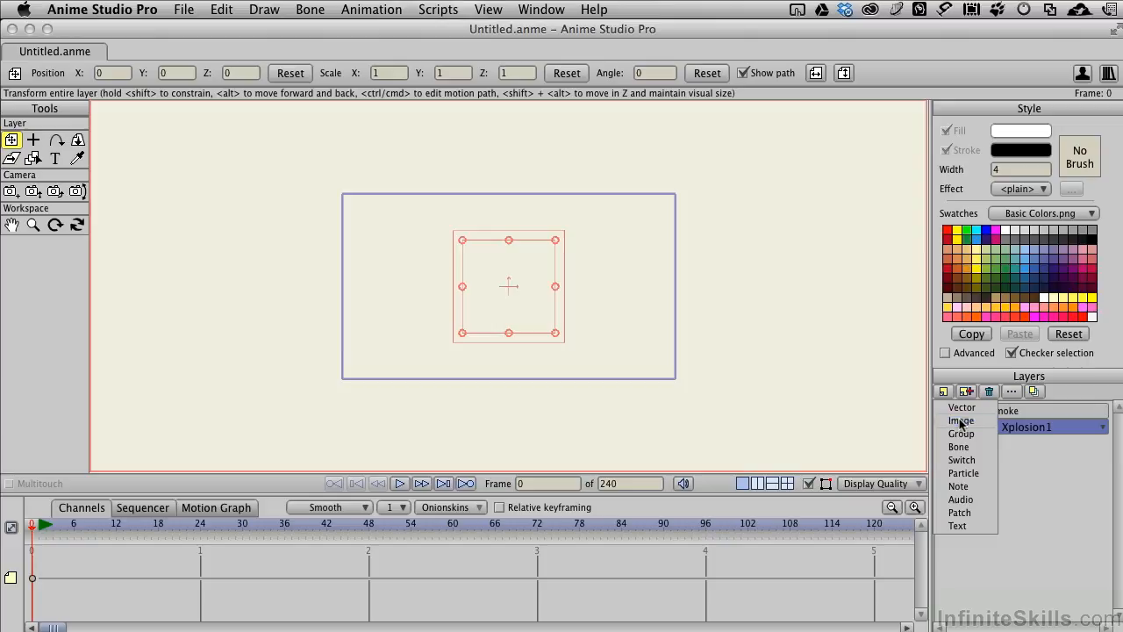
left_click(960, 420)
left_click_drag(910, 188, 561, 134)
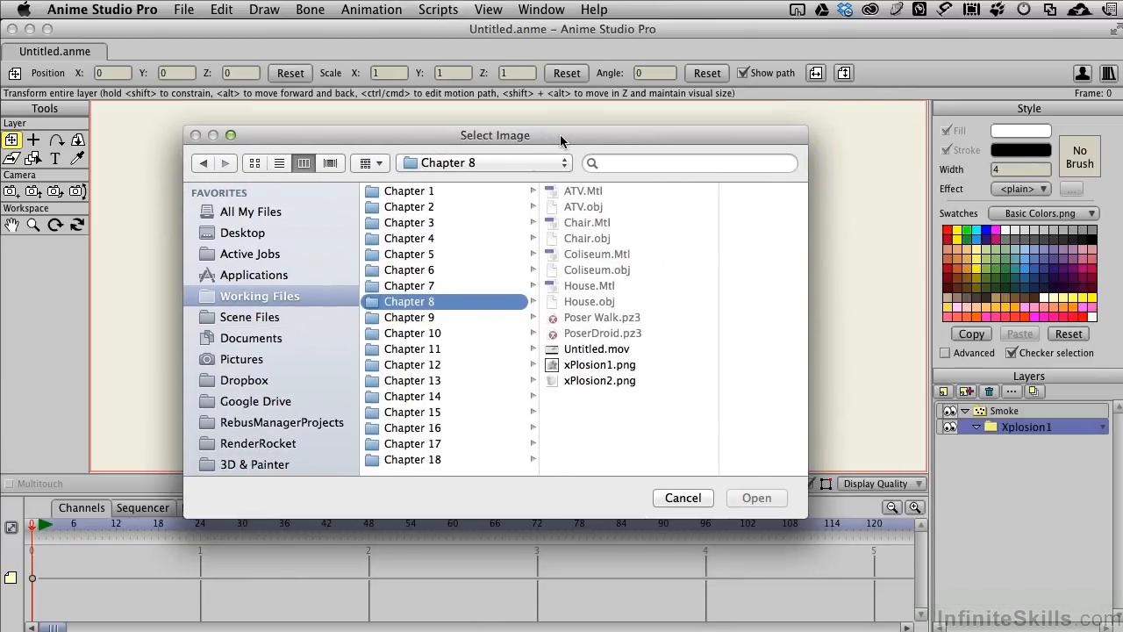
left_click(593, 365)
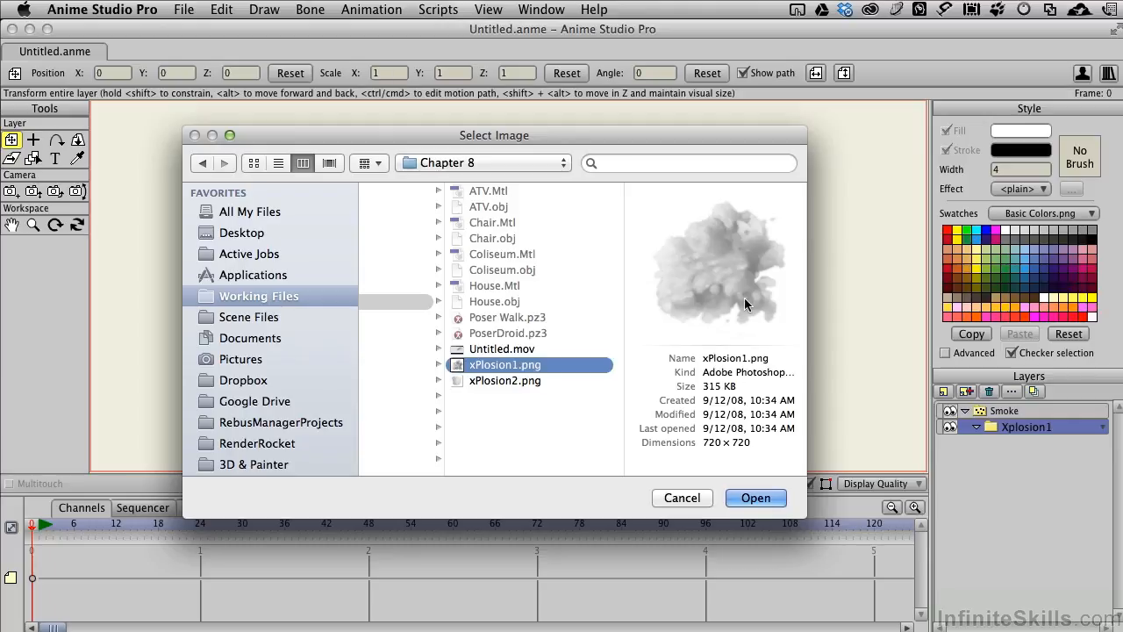
left_click(755, 498)
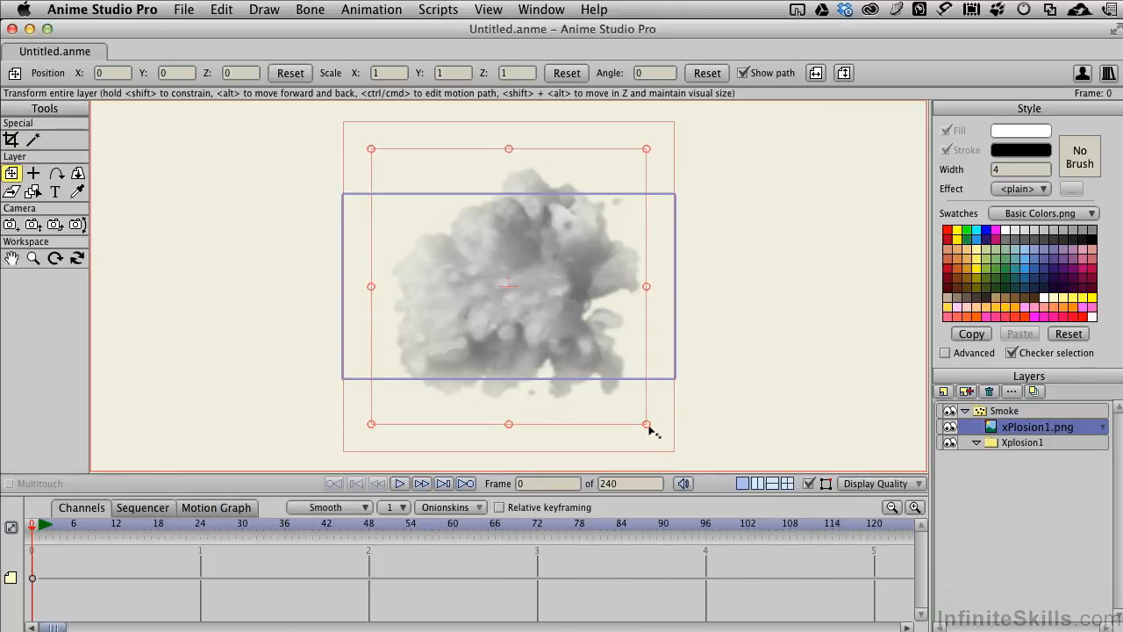
- Scale the smoke image down to about 0.0958 and move its layer into the Xplosion1 group
left_click_drag(647, 427, 547, 283)
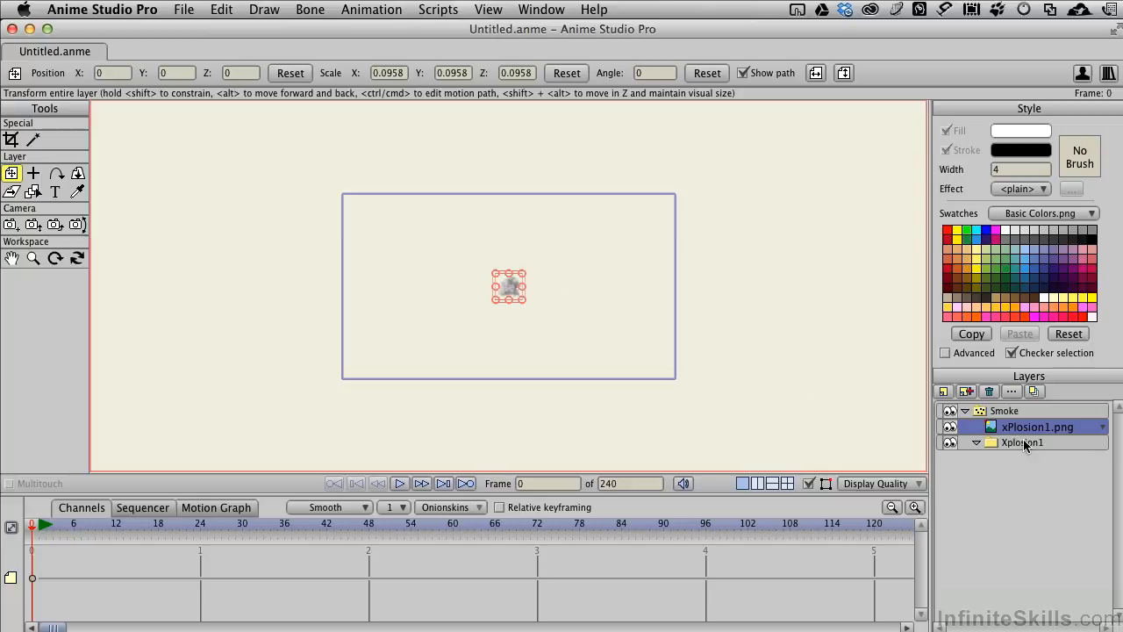
left_click_drag(1038, 430, 1036, 445)
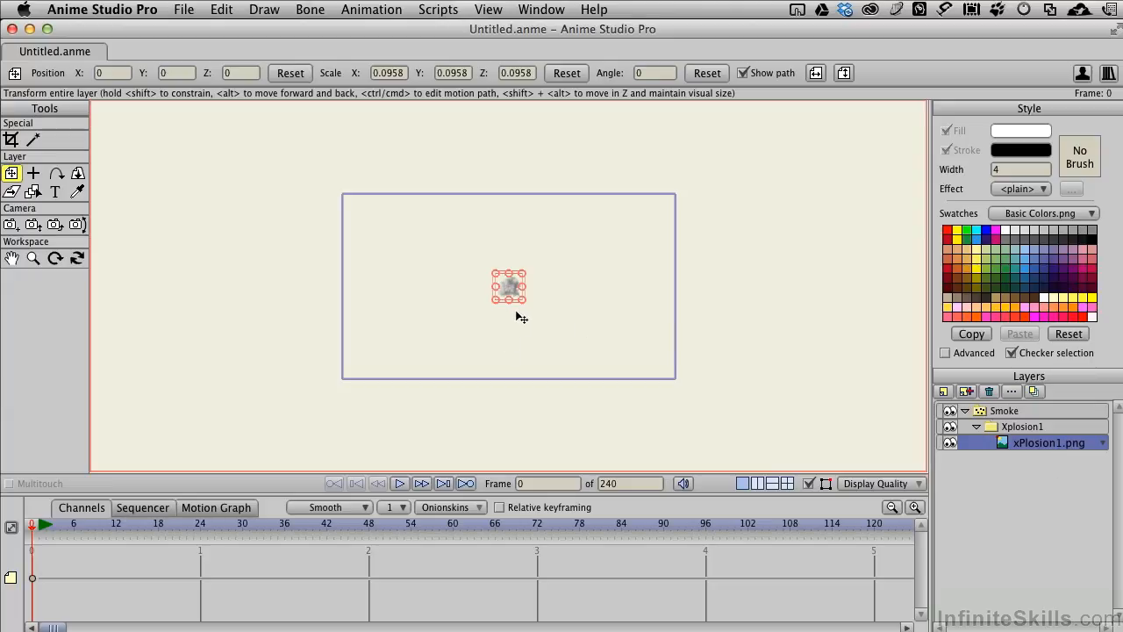
- Keyframe the smoke image at frame 1, and at frame 48 enlarge it to about 0.37 scale and rotate it to about -71 degrees
left_click(420, 483)
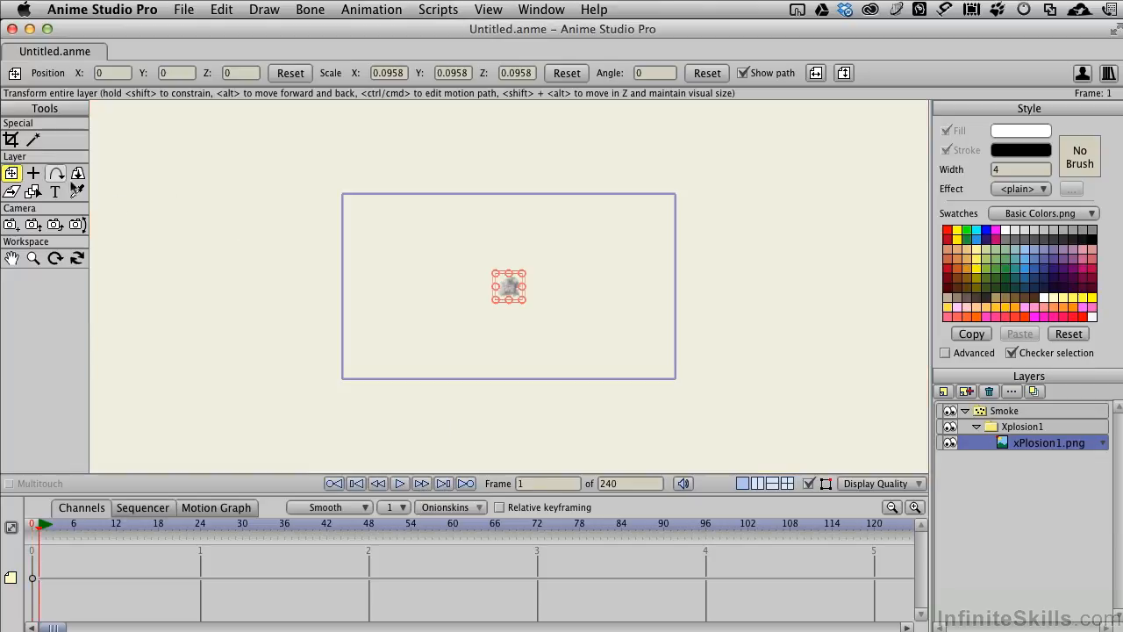
left_click(487, 321)
left_click(369, 524)
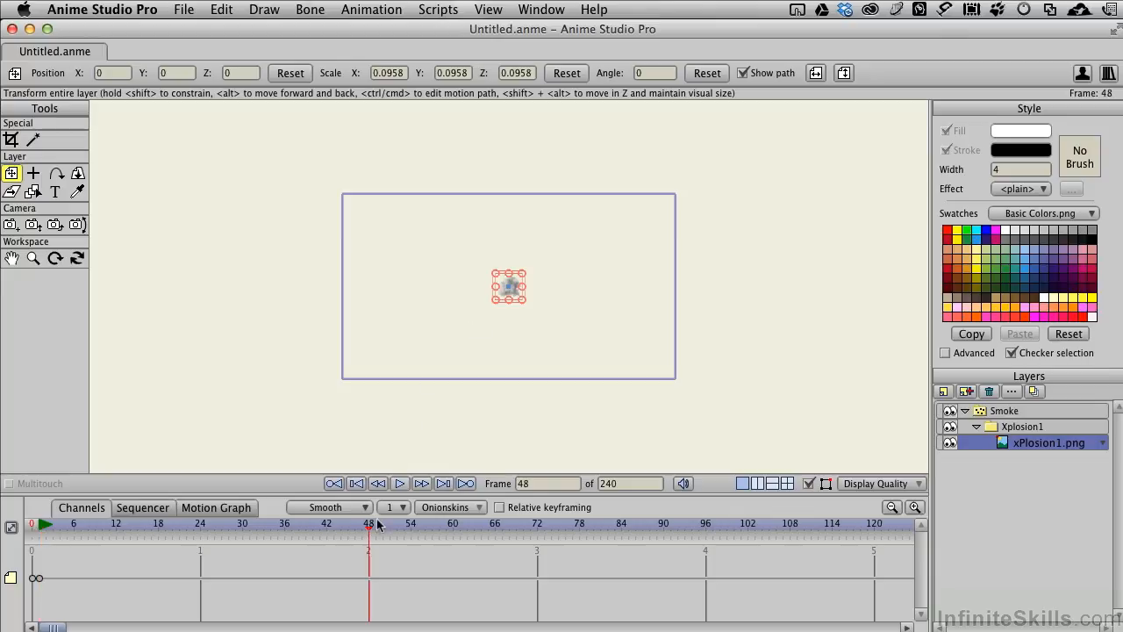
left_click_drag(524, 303, 566, 341)
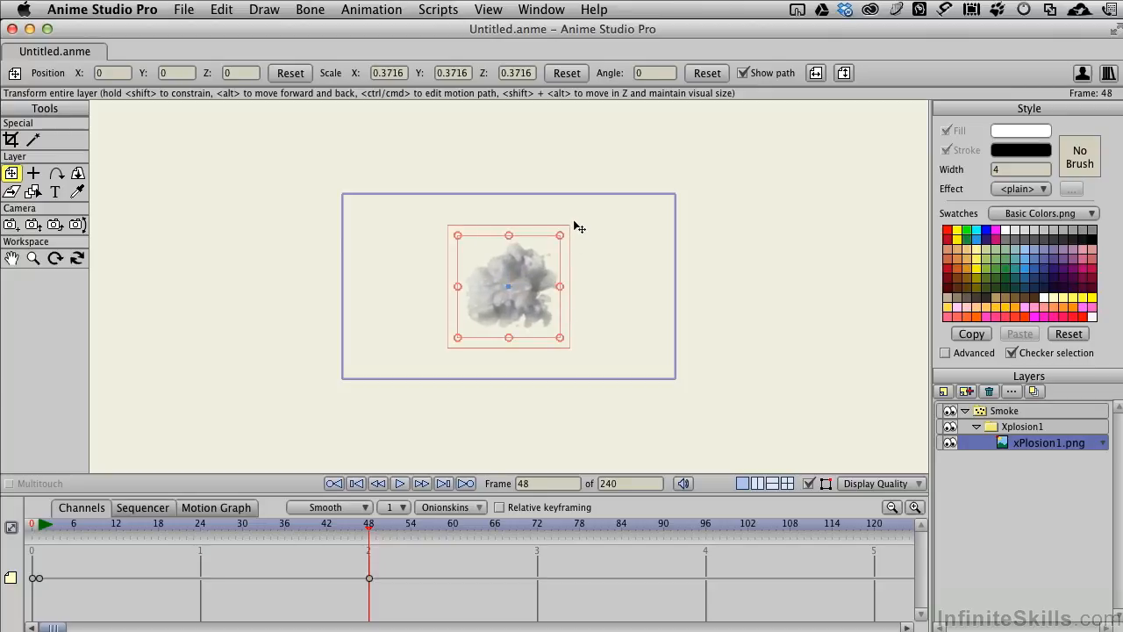
left_click_drag(566, 234, 594, 331)
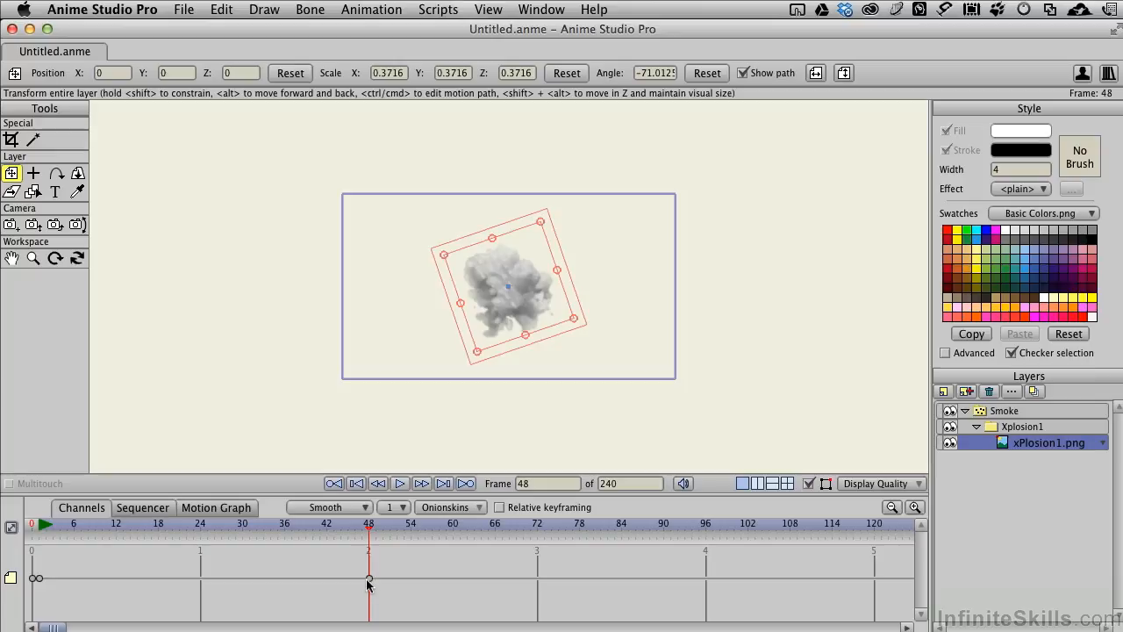
- Return to frame 0 and add a vector layer named Color above xPlosion1.png in the Xplosion1 group
left_click_drag(368, 531, 29, 514)
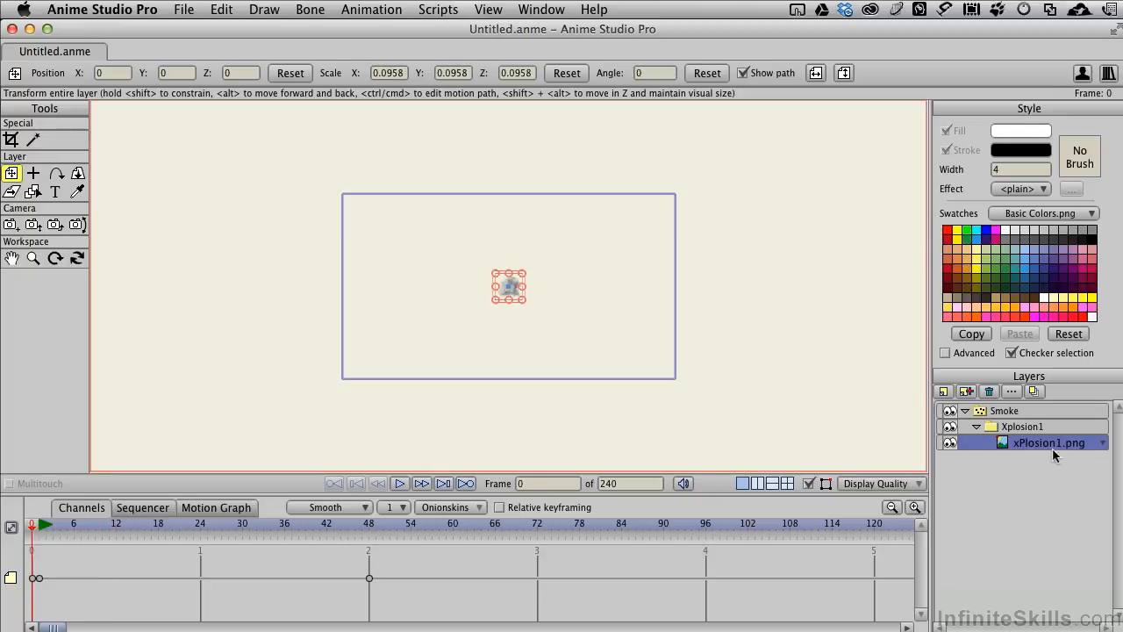
left_click(945, 395)
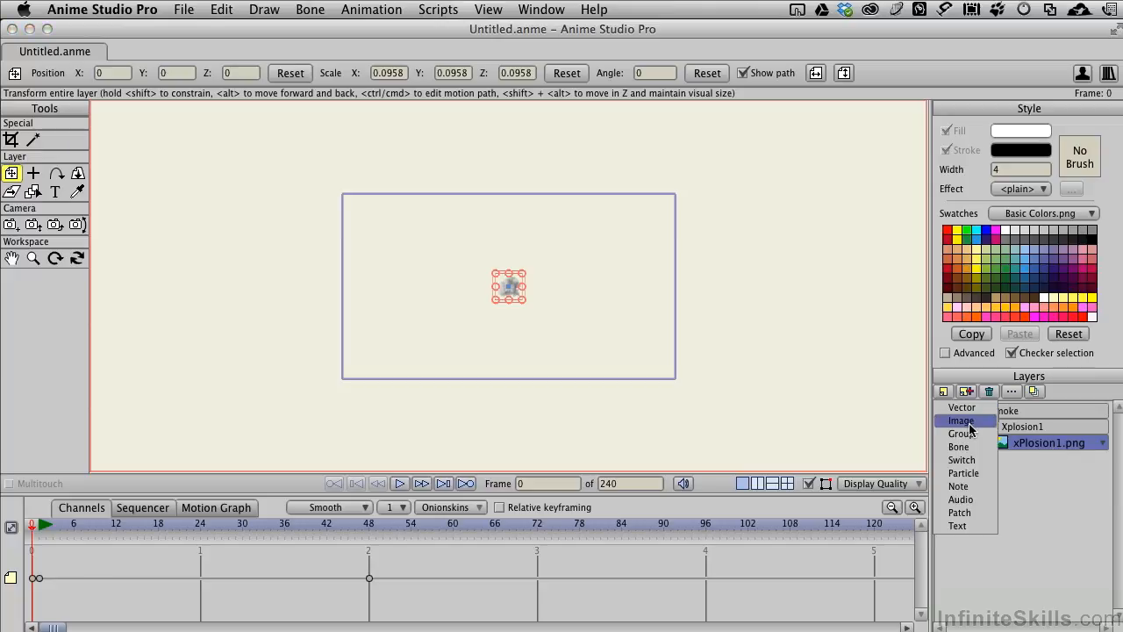
left_click(974, 407)
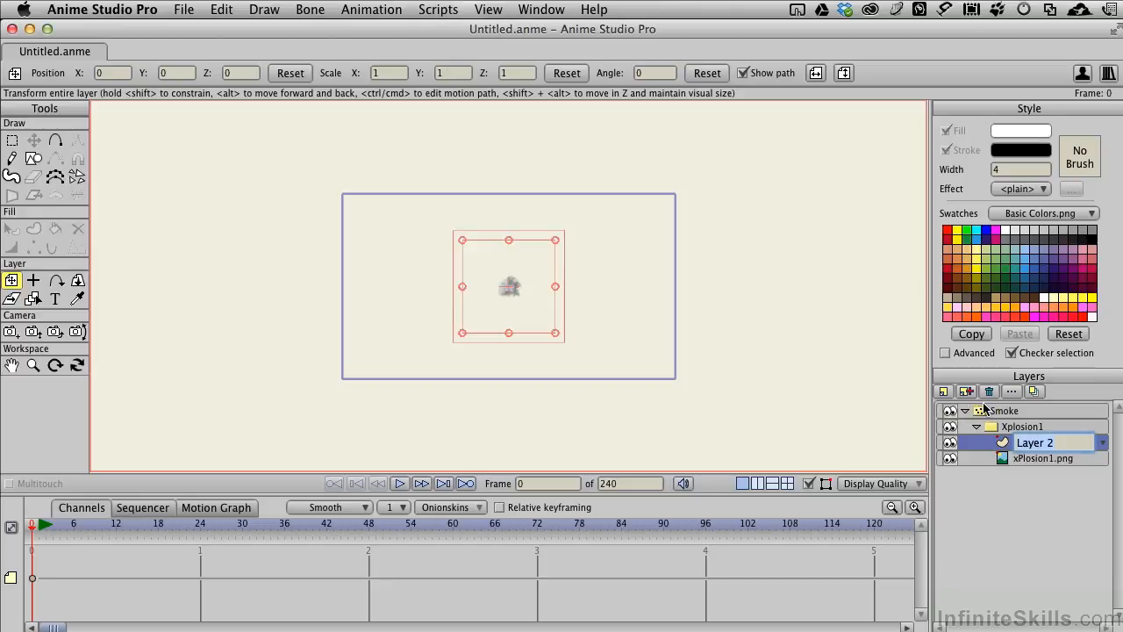
type("Color")
key("Return")
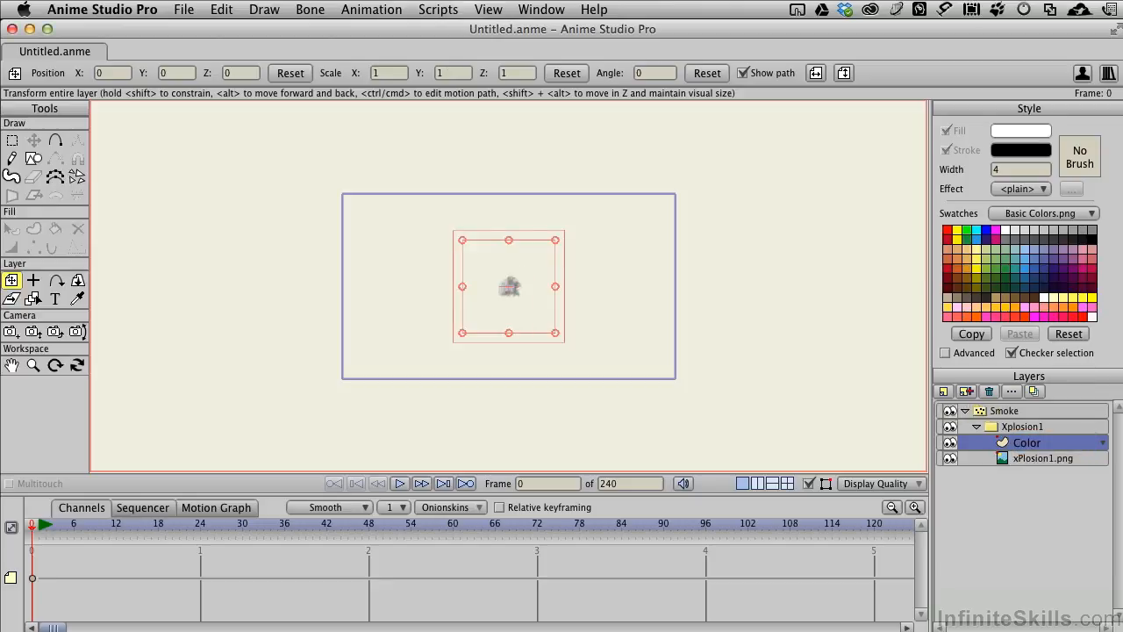
- Draw a large circle centred on the smoke image on the Color layer, nearly as tall as the project frame
left_click(33, 159)
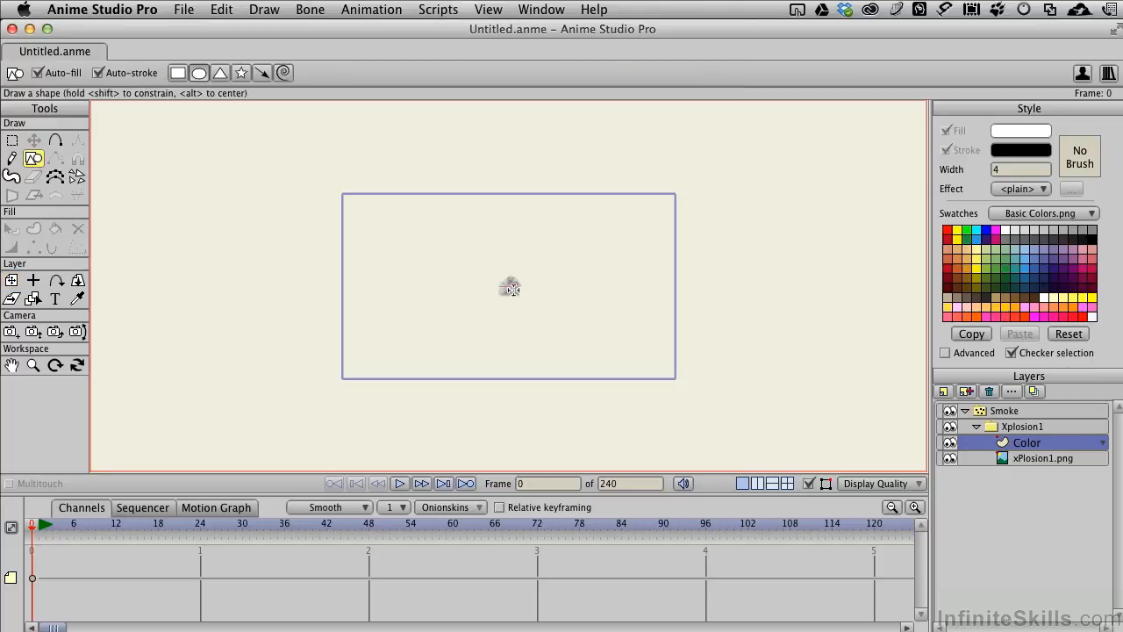
scroll(507, 289, "up", 2)
scroll(507, 289, "up", 1)
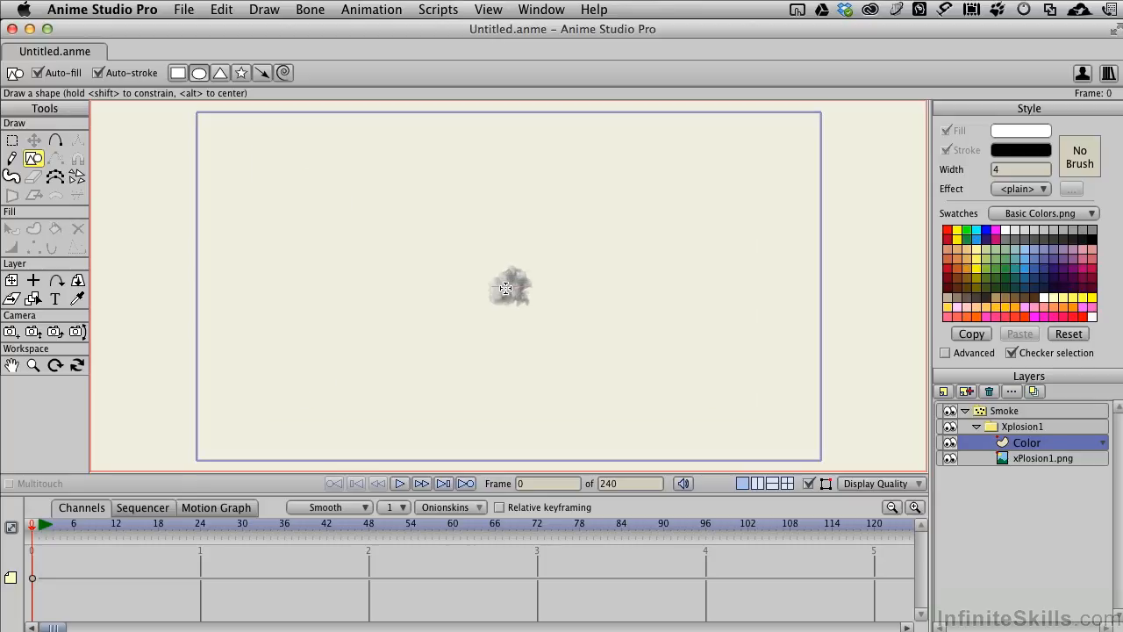
scroll(507, 289, "up", 3)
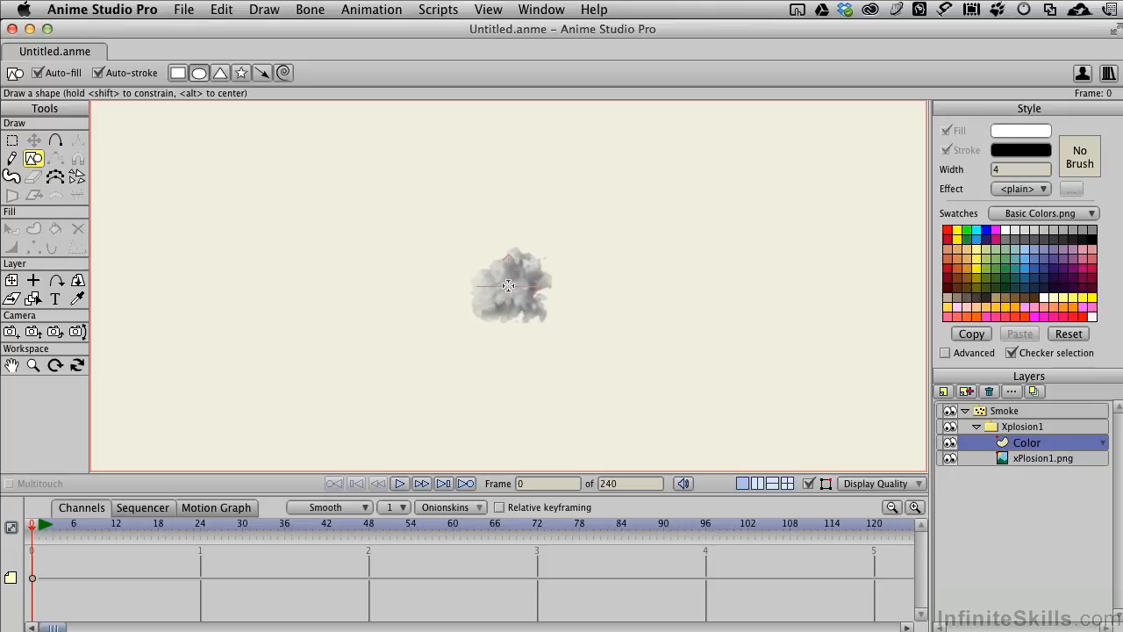
scroll(508, 286, "down", 3)
left_click_drag(508, 286, 672, 389)
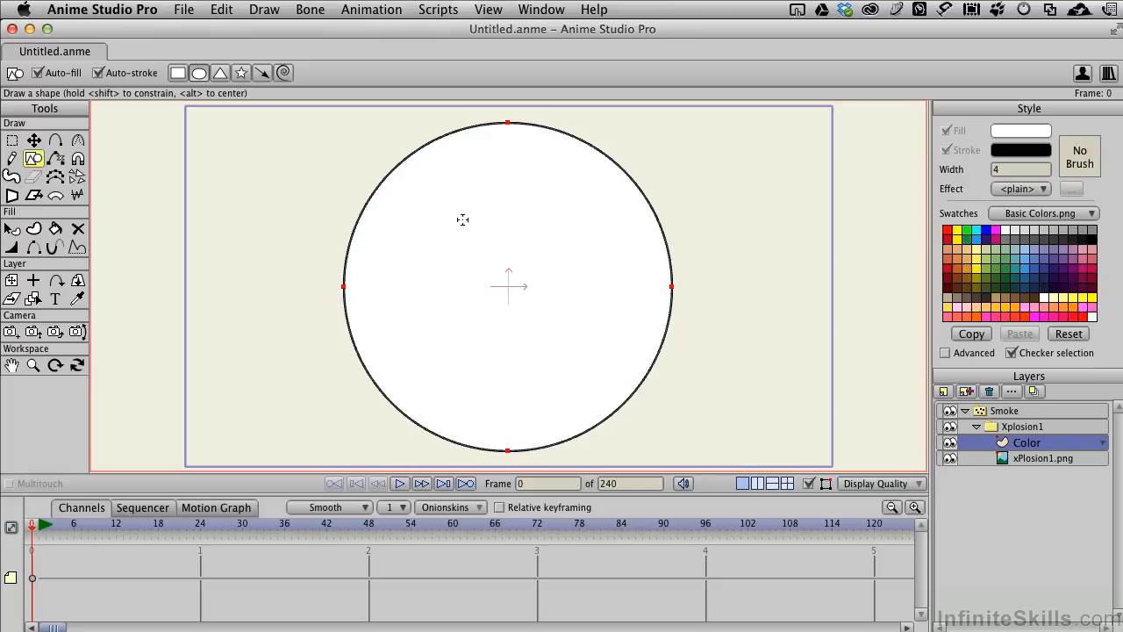
- Select the circle, turn off its stroke and set its fill to golden yellow FFD513
left_click(12, 229)
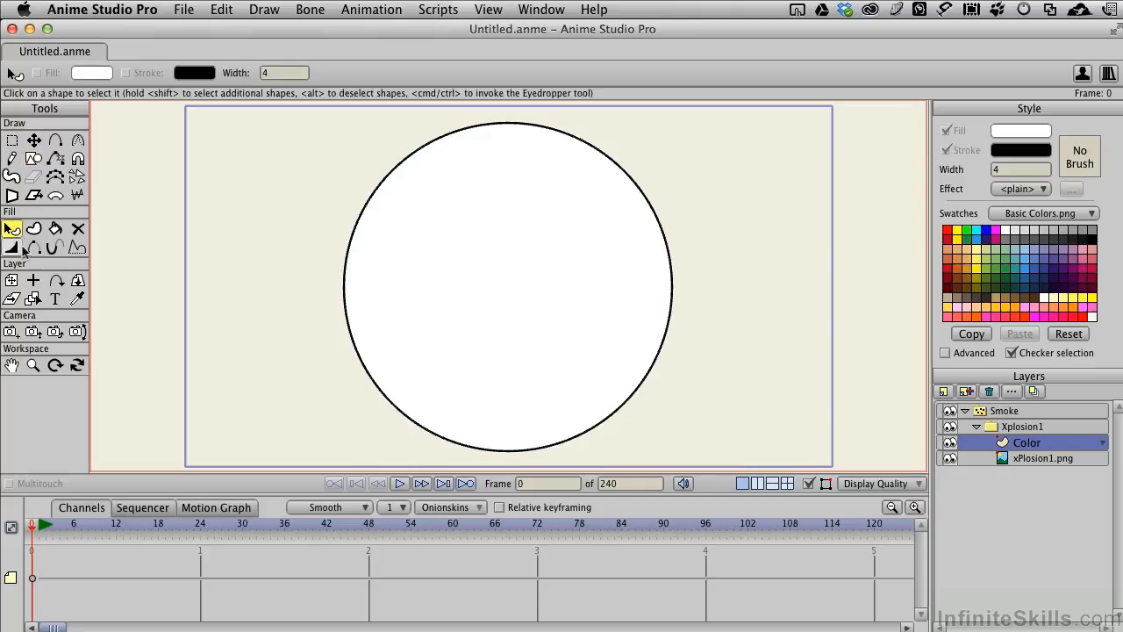
left_click(413, 268)
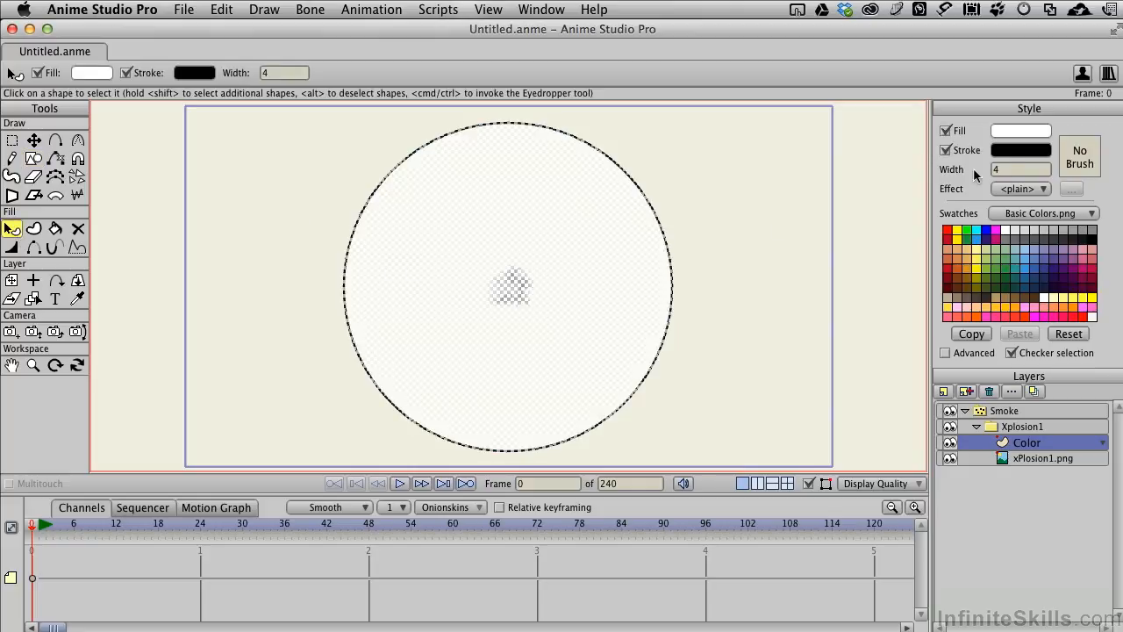
left_click(945, 150)
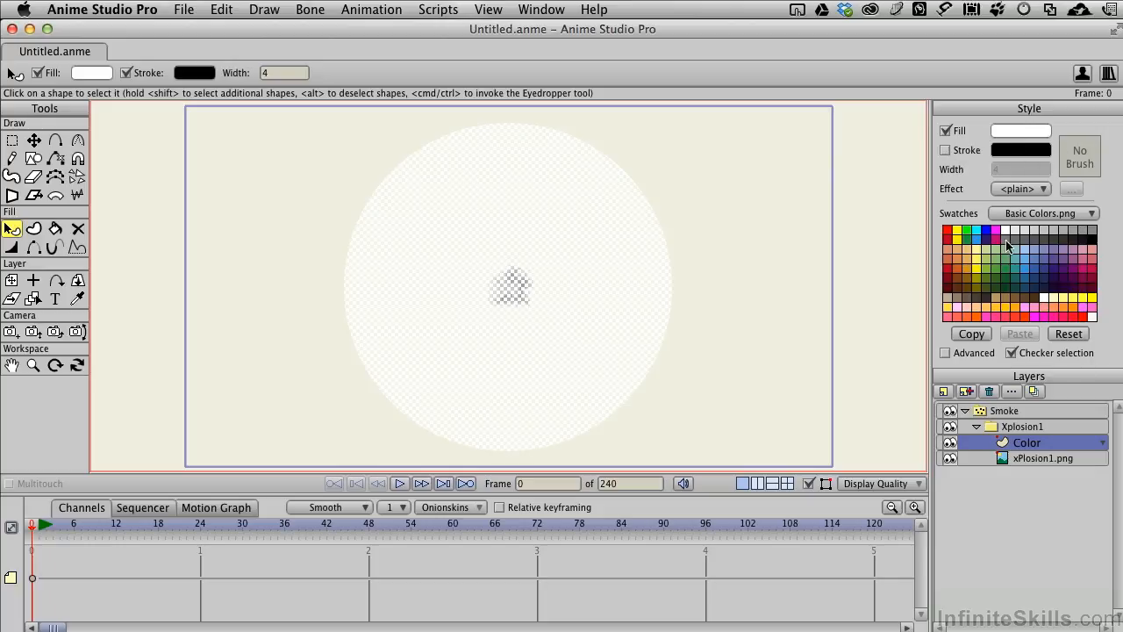
left_click(1015, 312)
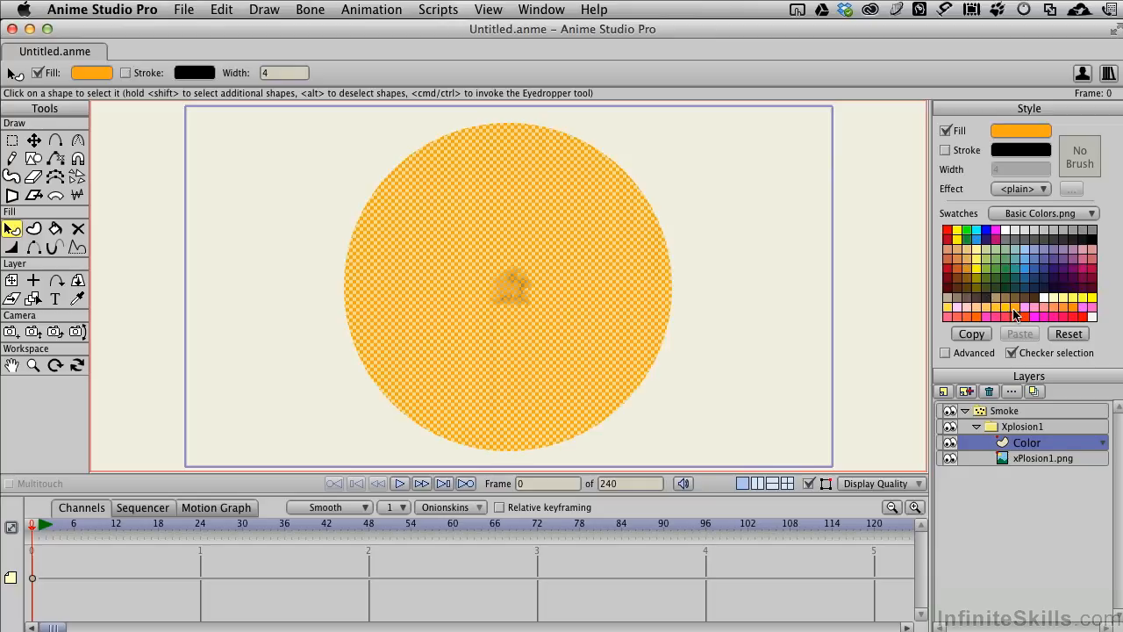
left_click(1035, 132)
left_click_drag(769, 406, 772, 402)
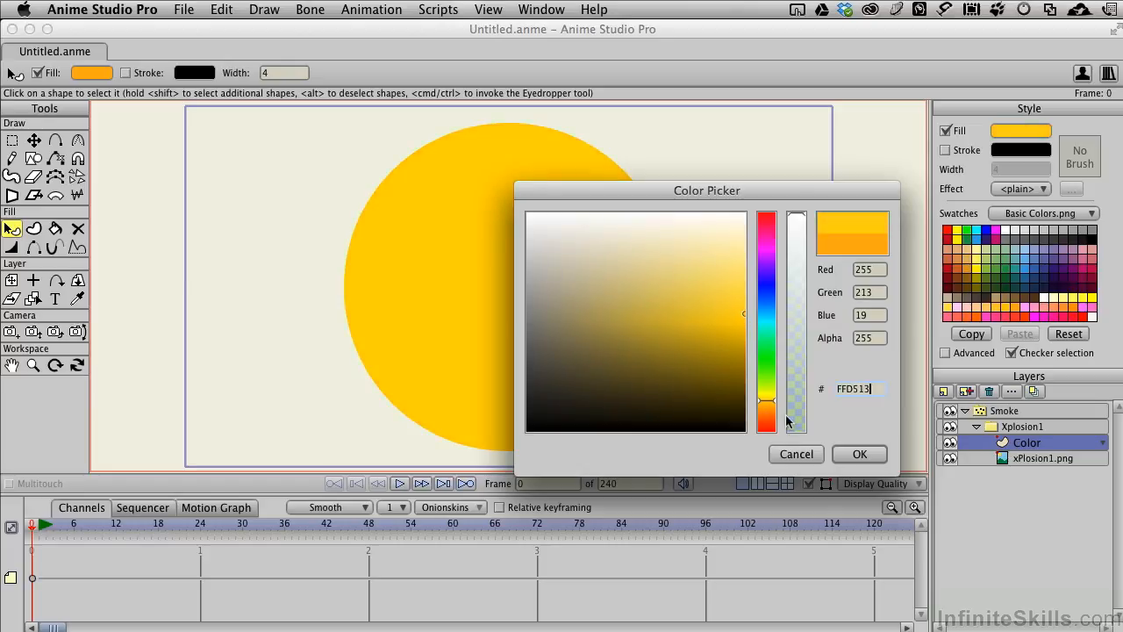
left_click(861, 454)
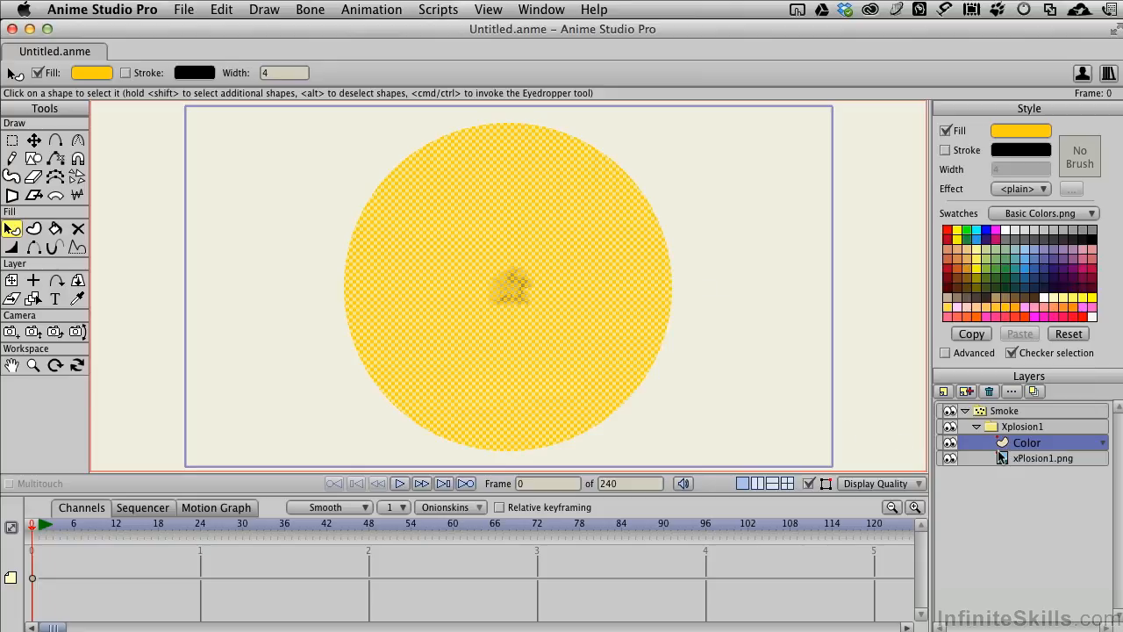
- Set the Color layer's blending mode to Overlay in its layer settings
double_click(1036, 445)
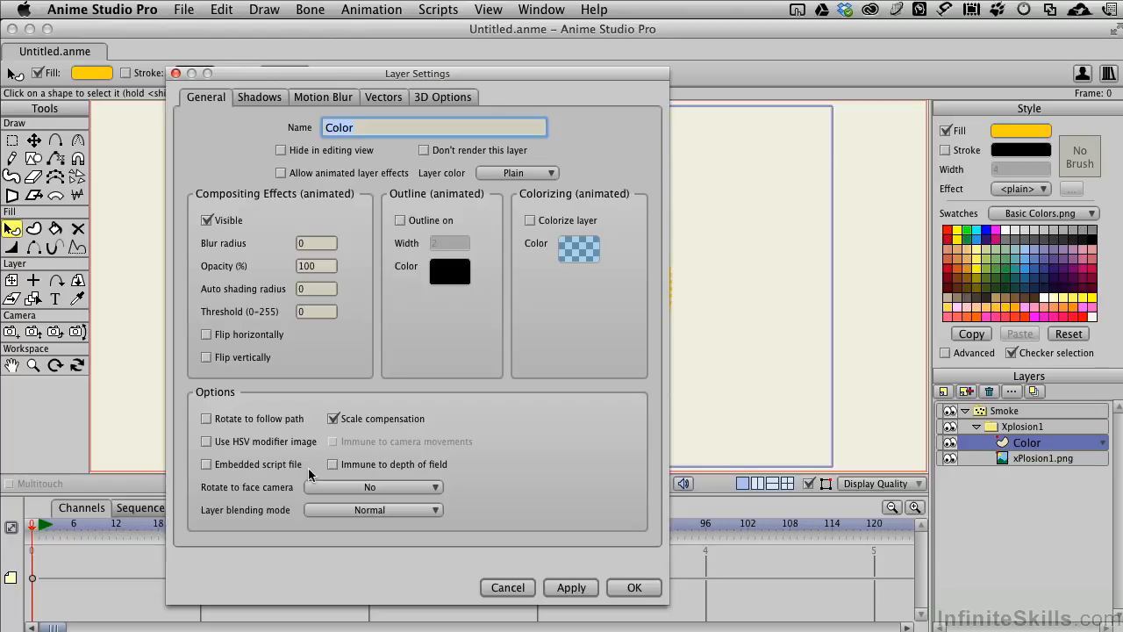
left_click(368, 512)
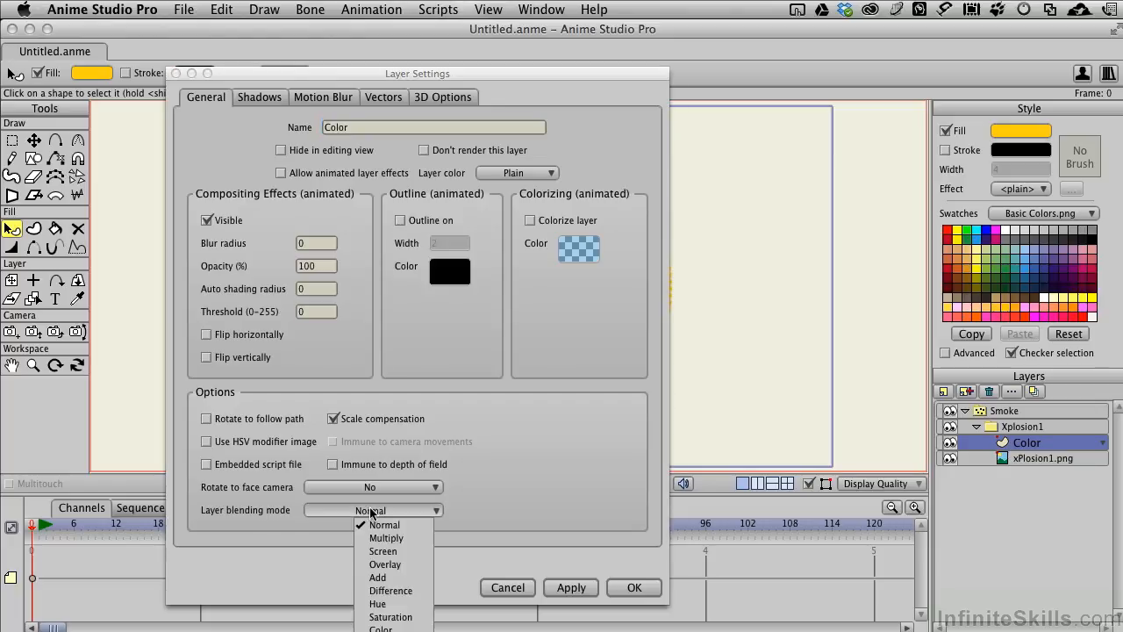
left_click(396, 566)
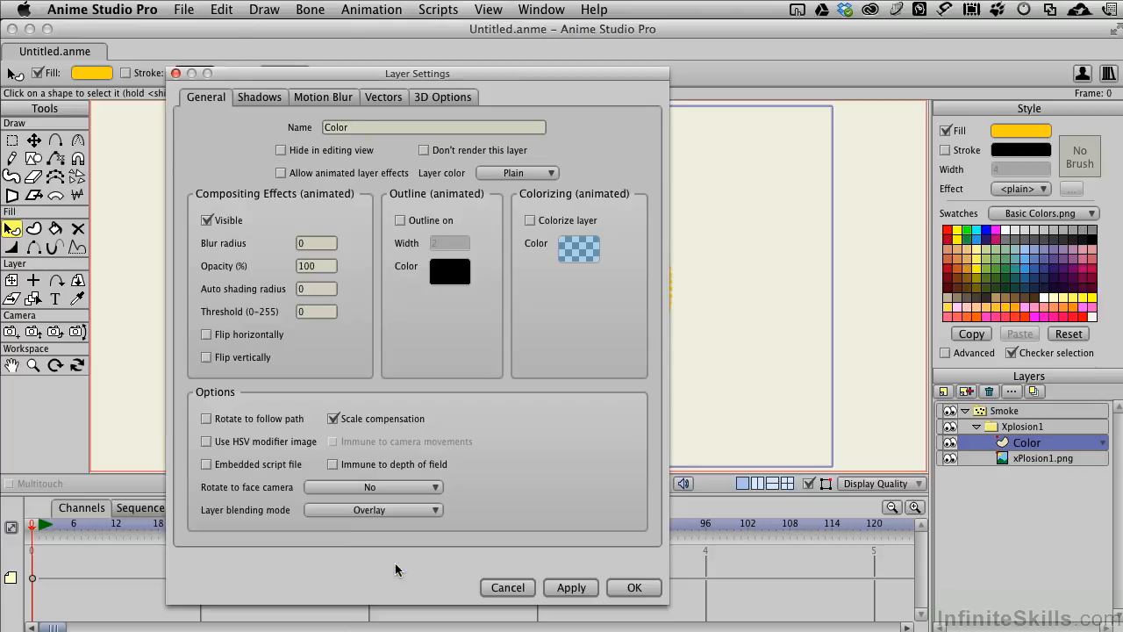
left_click(572, 587)
left_click_drag(574, 76, 346, 59)
left_click(330, 577)
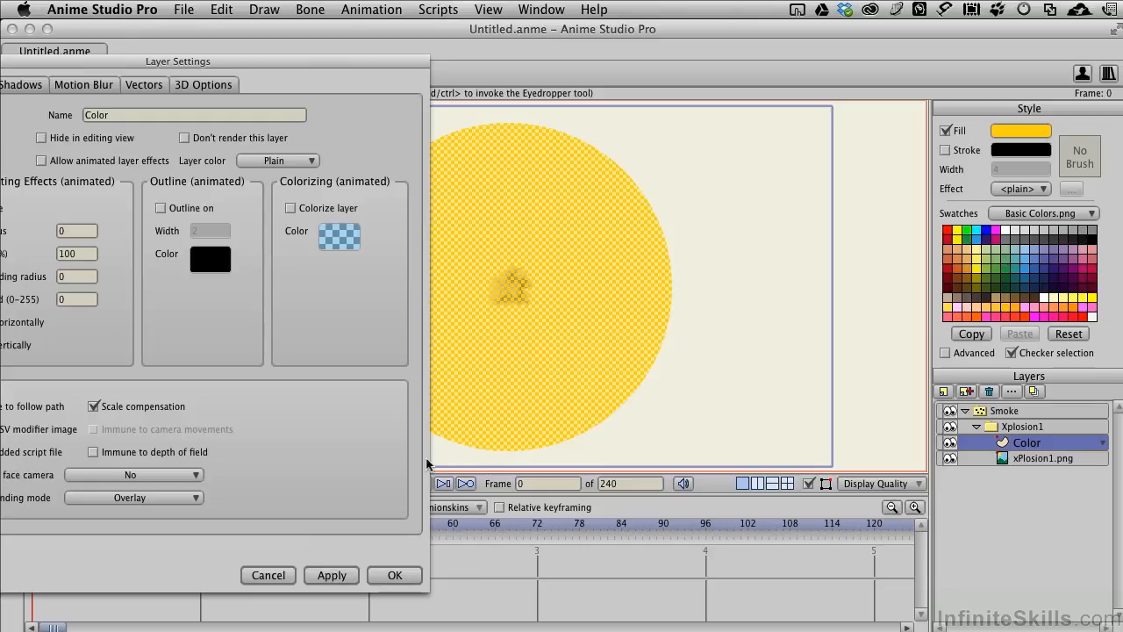
left_click(392, 574)
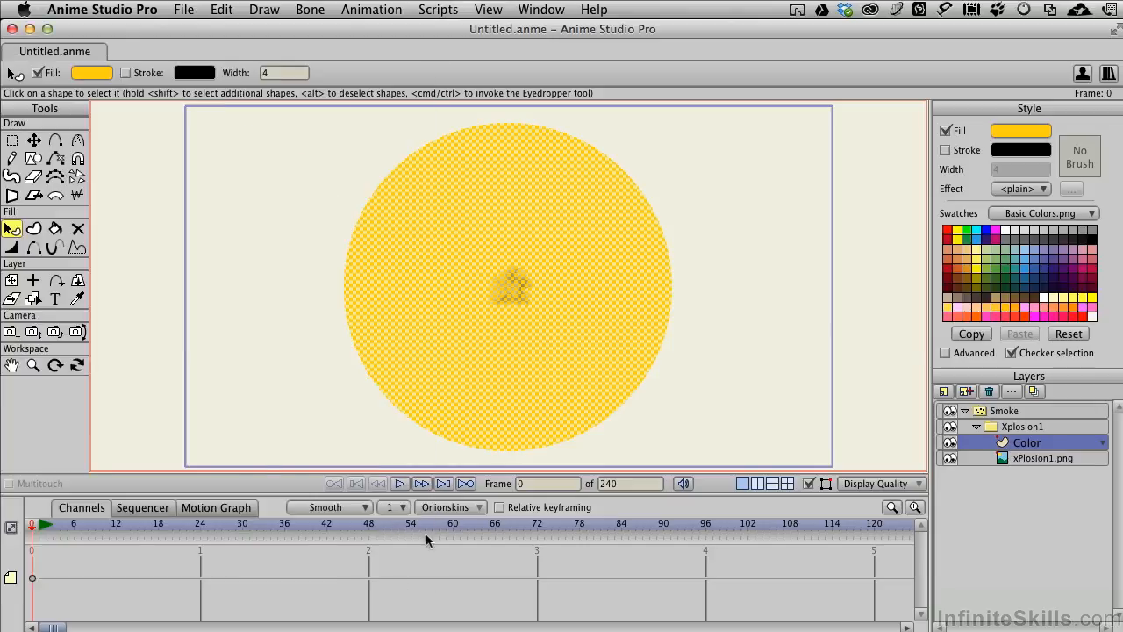
- Set the Xplosion1 group's group mask to Hide all in its layer settings and apply it
left_click(1023, 427)
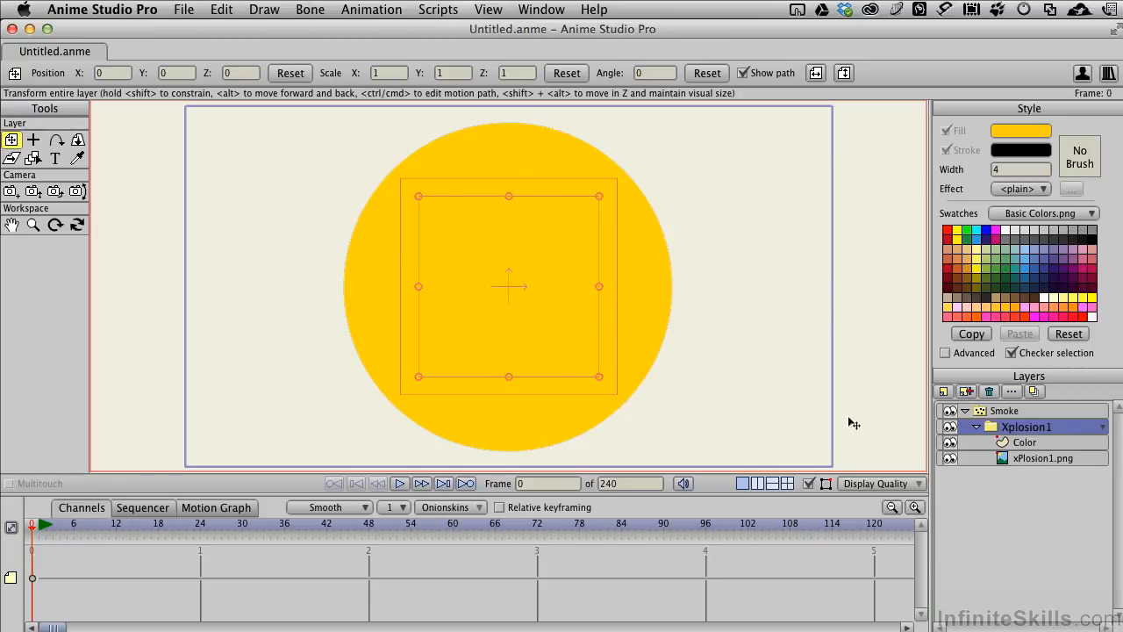
double_click(1024, 427)
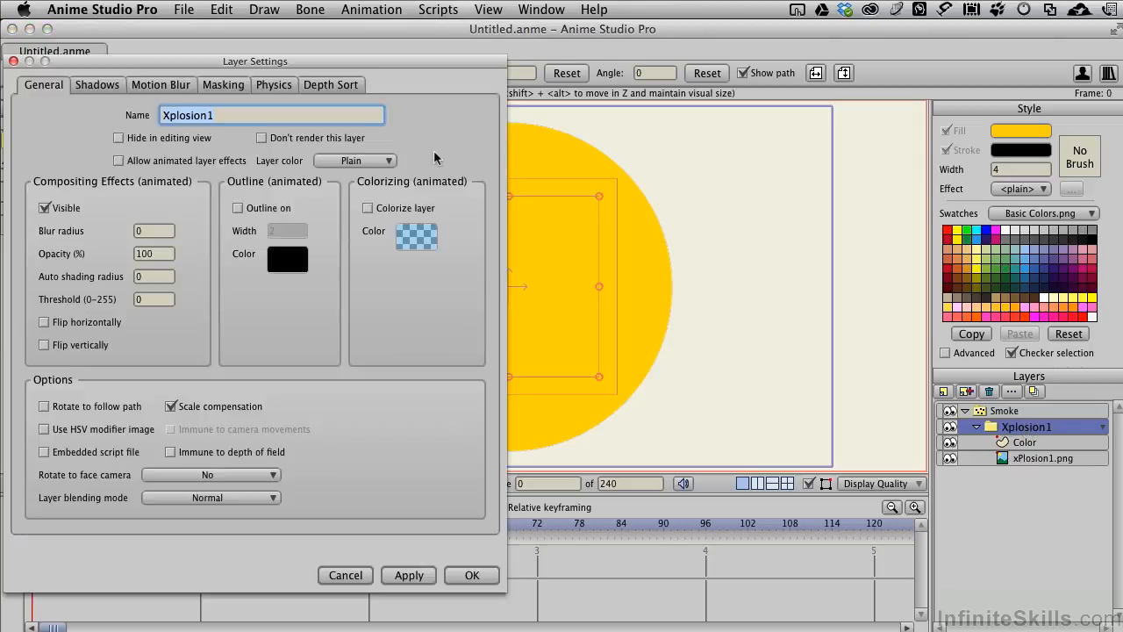
left_click(231, 84)
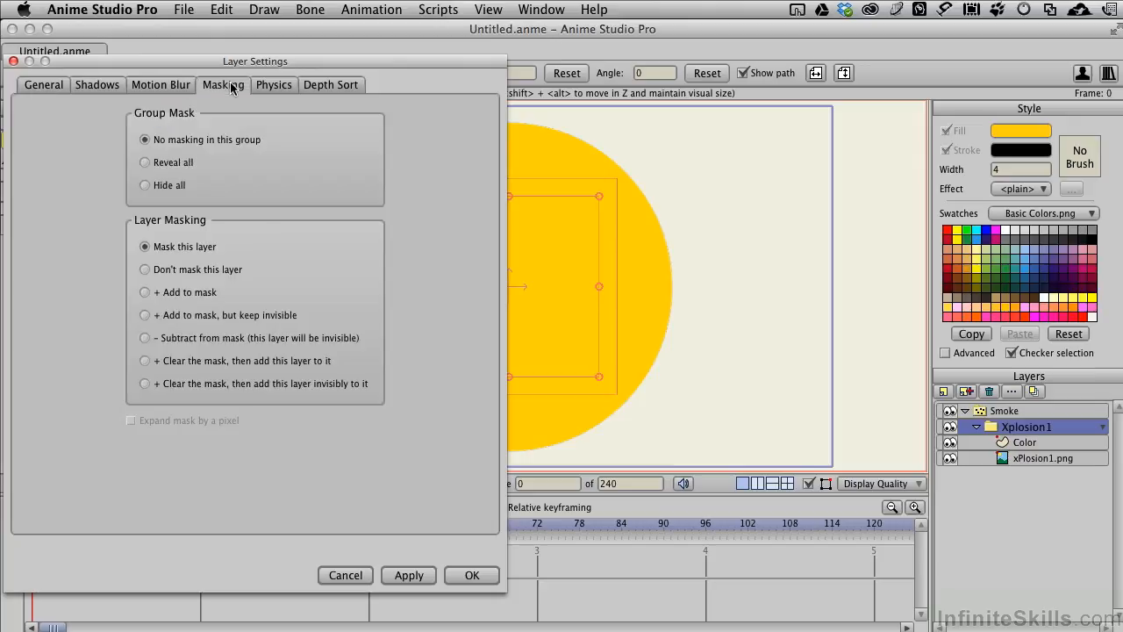
left_click(144, 185)
left_click(409, 574)
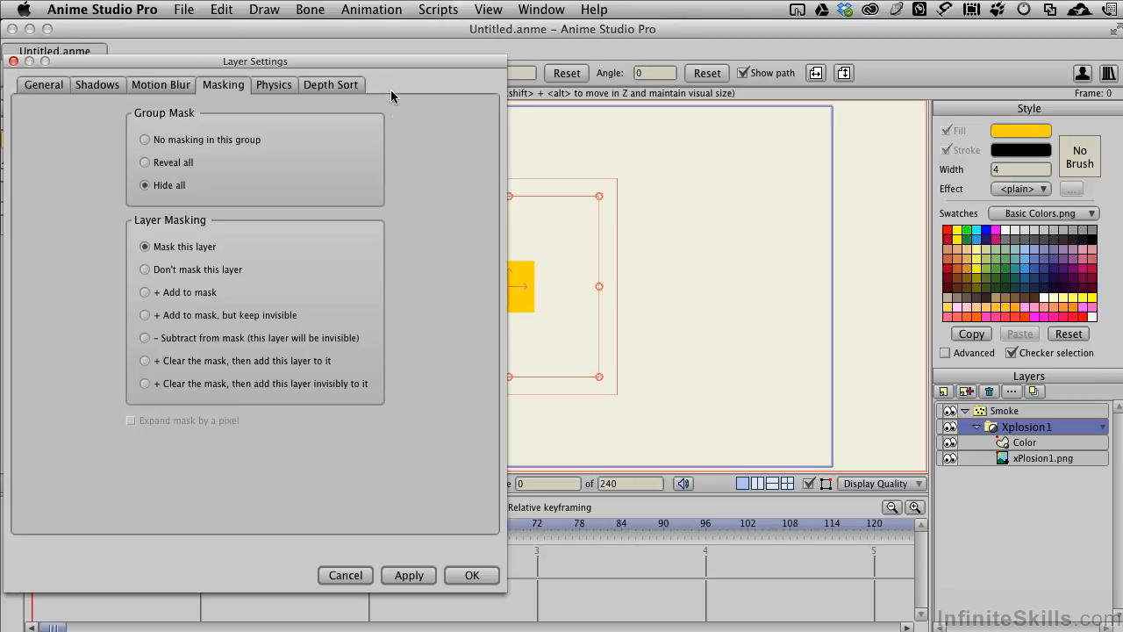
- Render a preview of frame 0 to check the masked colour on the smoke, and close the preview and the layer settings
left_click_drag(383, 65, 324, 204)
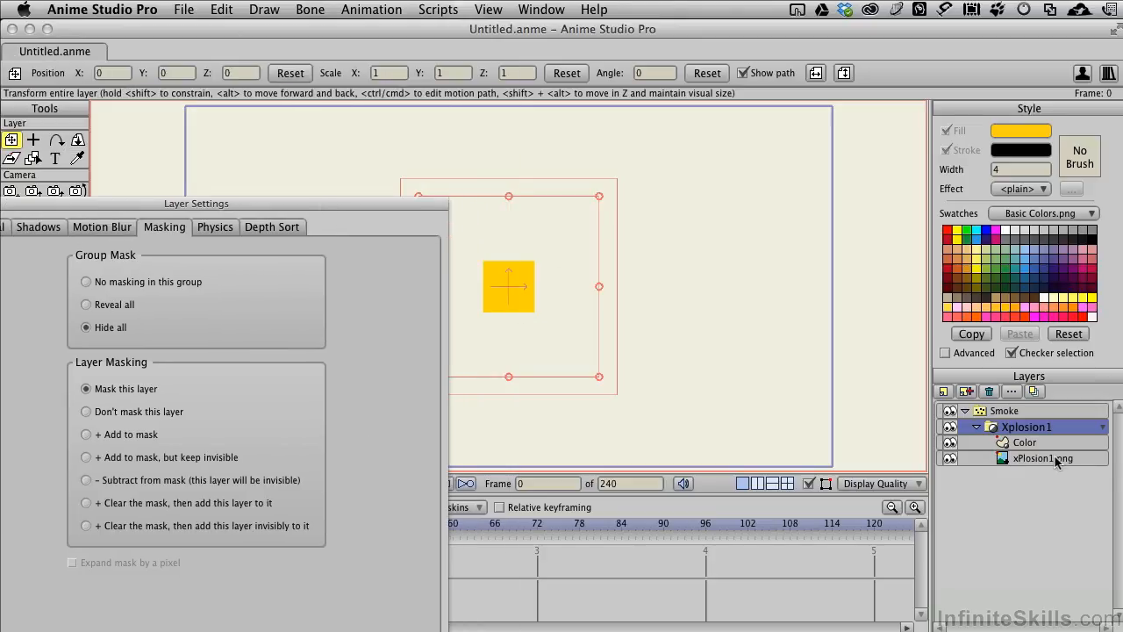
left_click_drag(349, 205, 1011, 62)
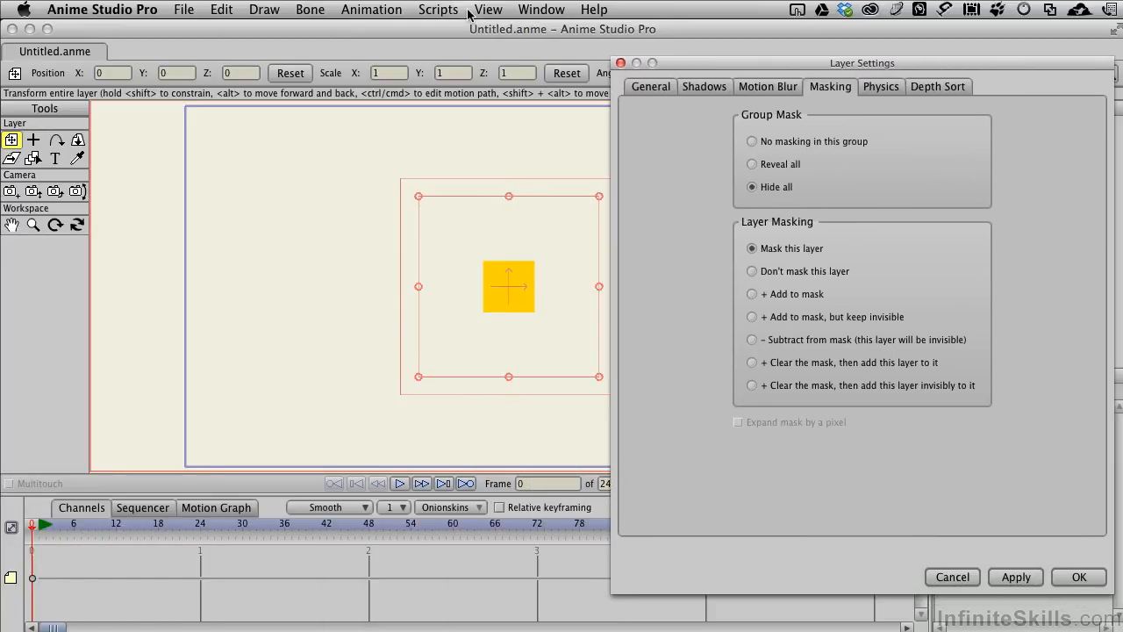
left_click(185, 9)
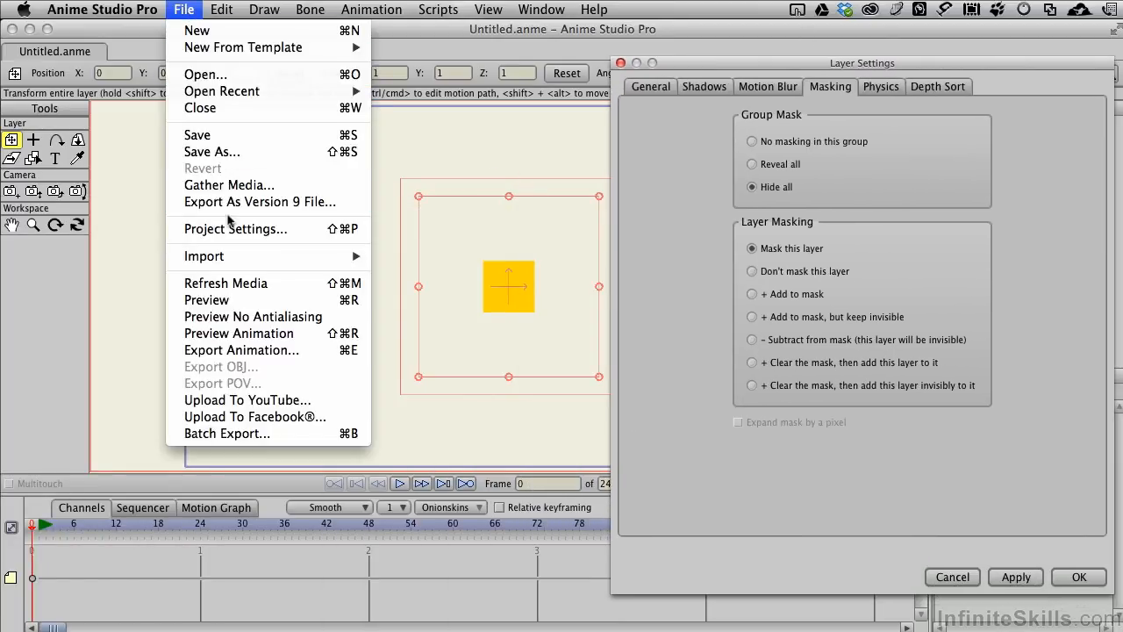
left_click(240, 300)
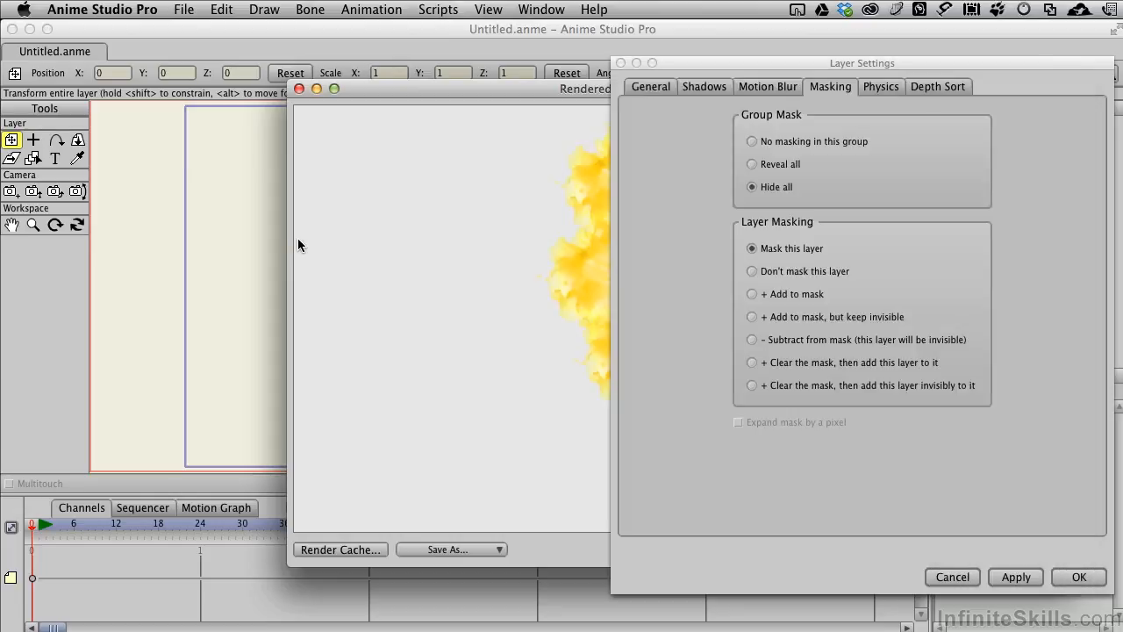
left_click_drag(477, 95, 219, 66)
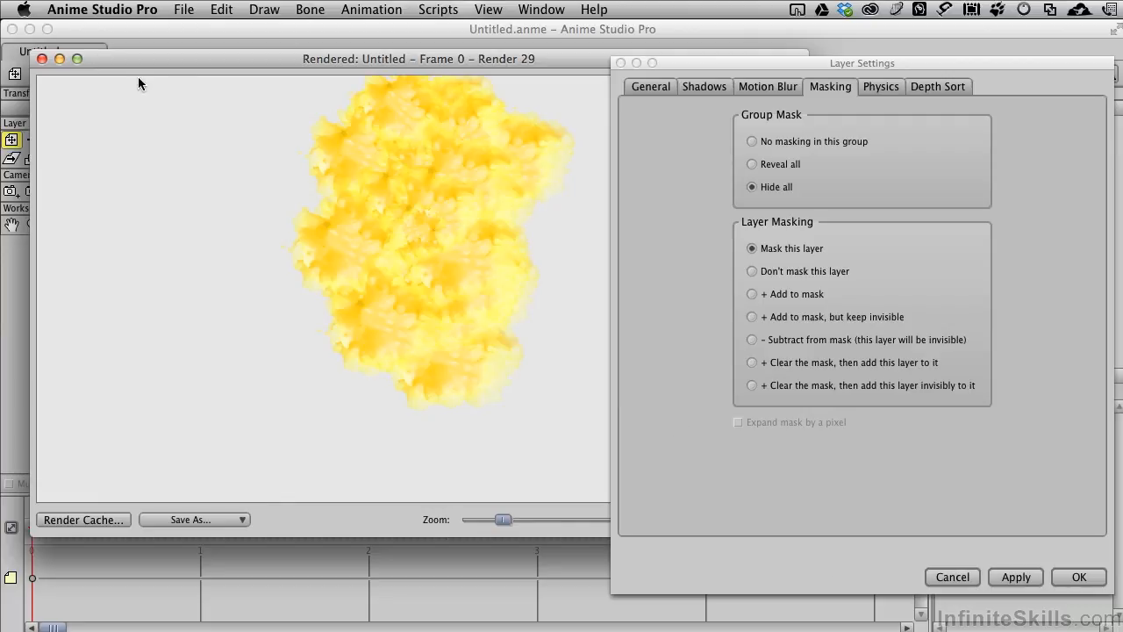
left_click(42, 59)
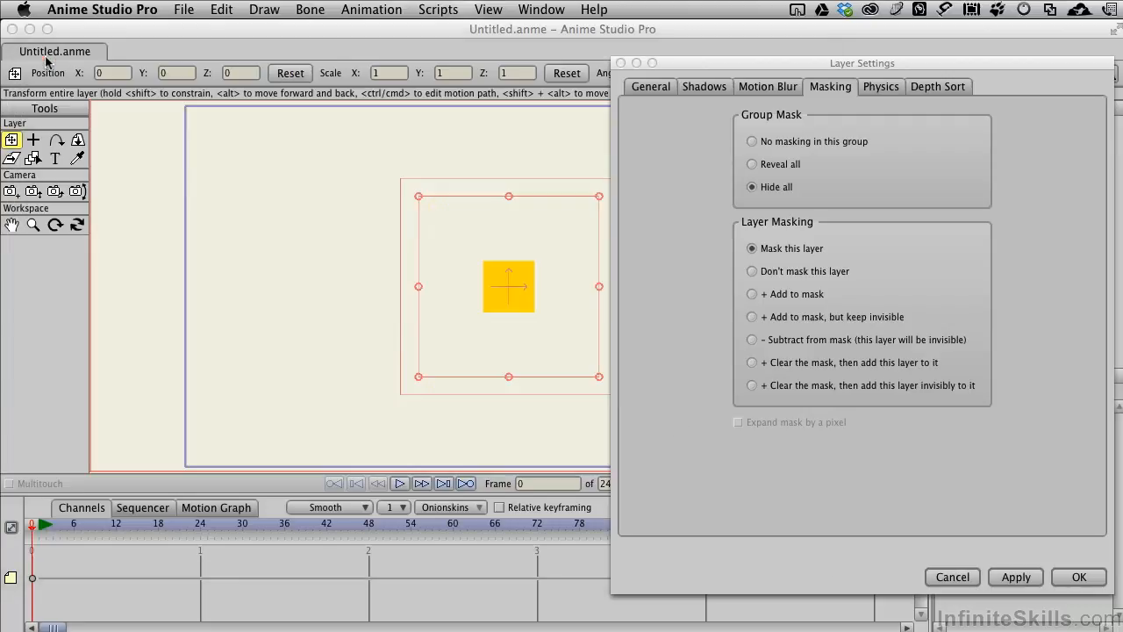
left_click(1078, 578)
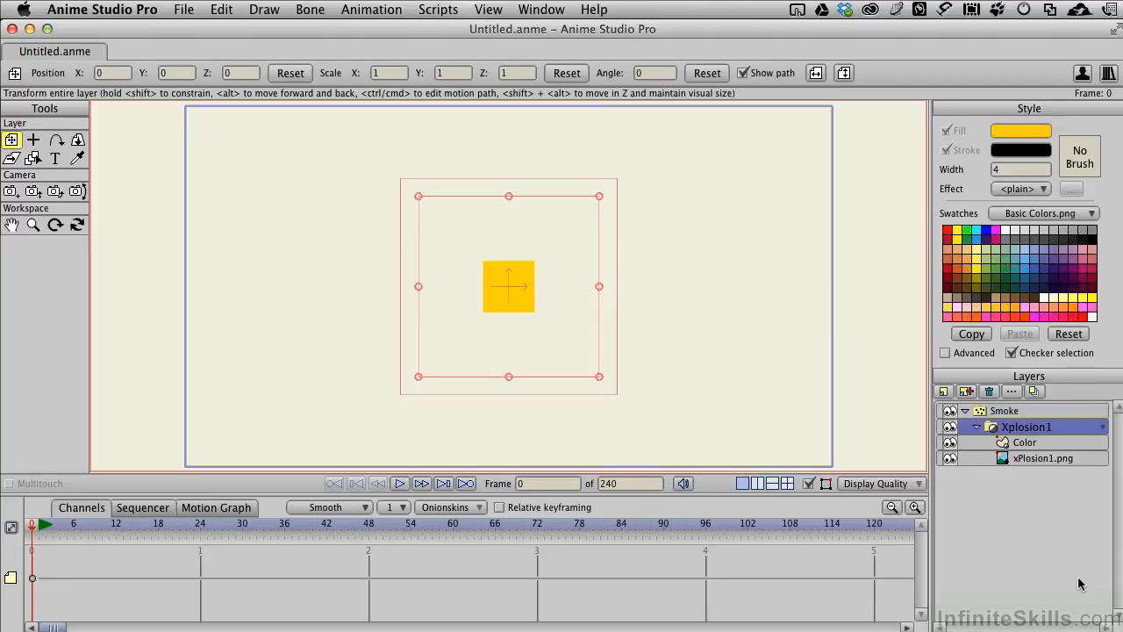
- Key the Color layer circle's fill as golden yellow FFD513 at frame 1
left_click(1039, 444)
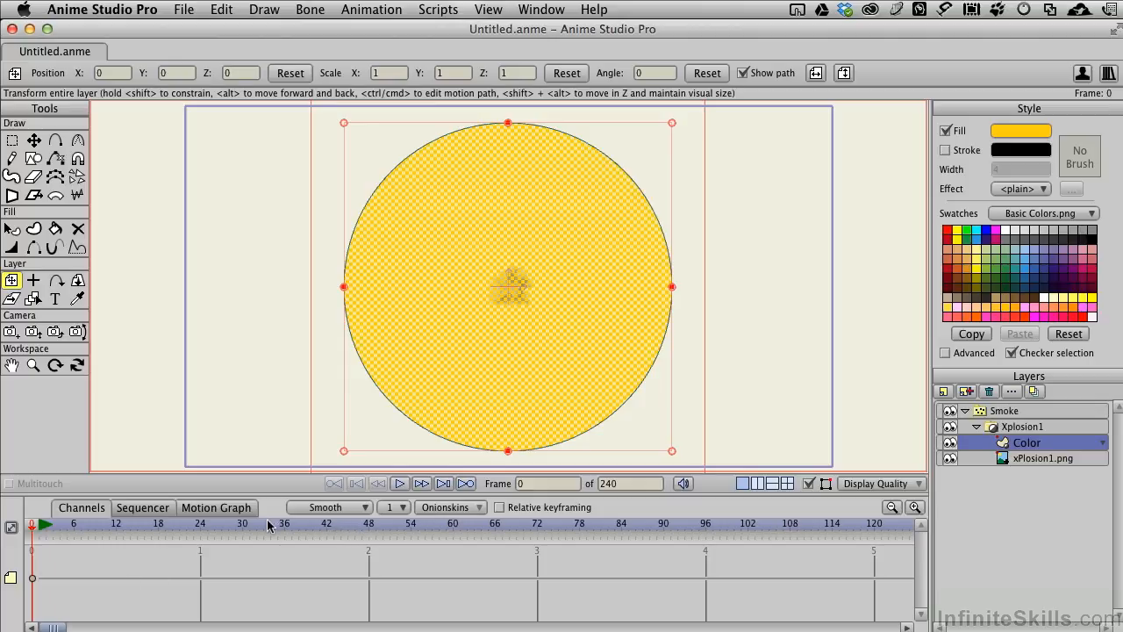
left_click(422, 483)
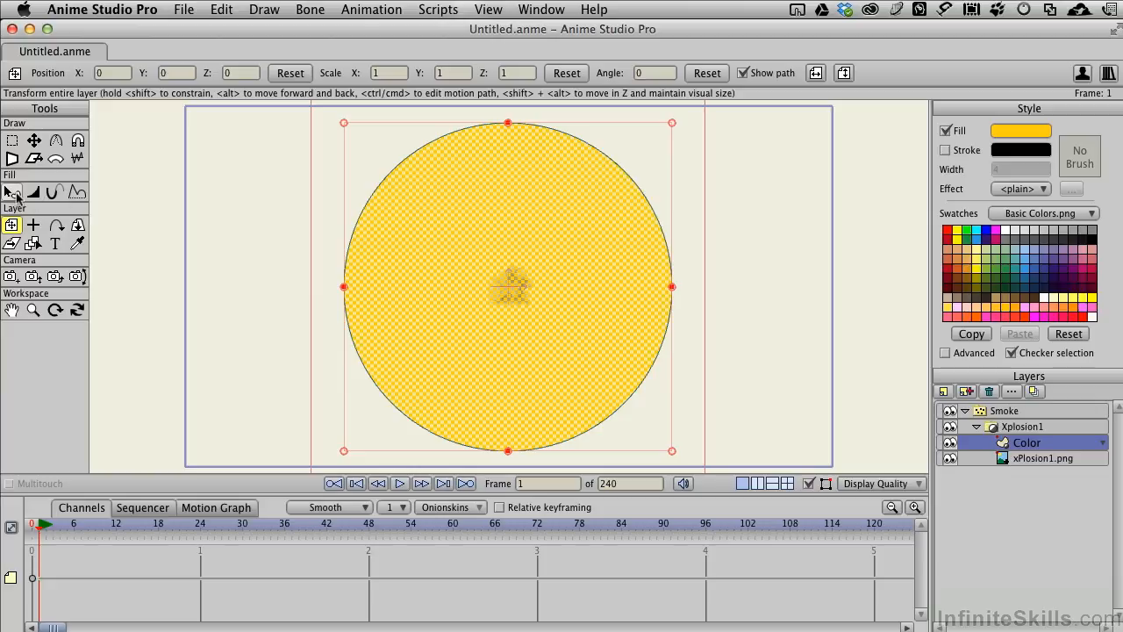
left_click(12, 193)
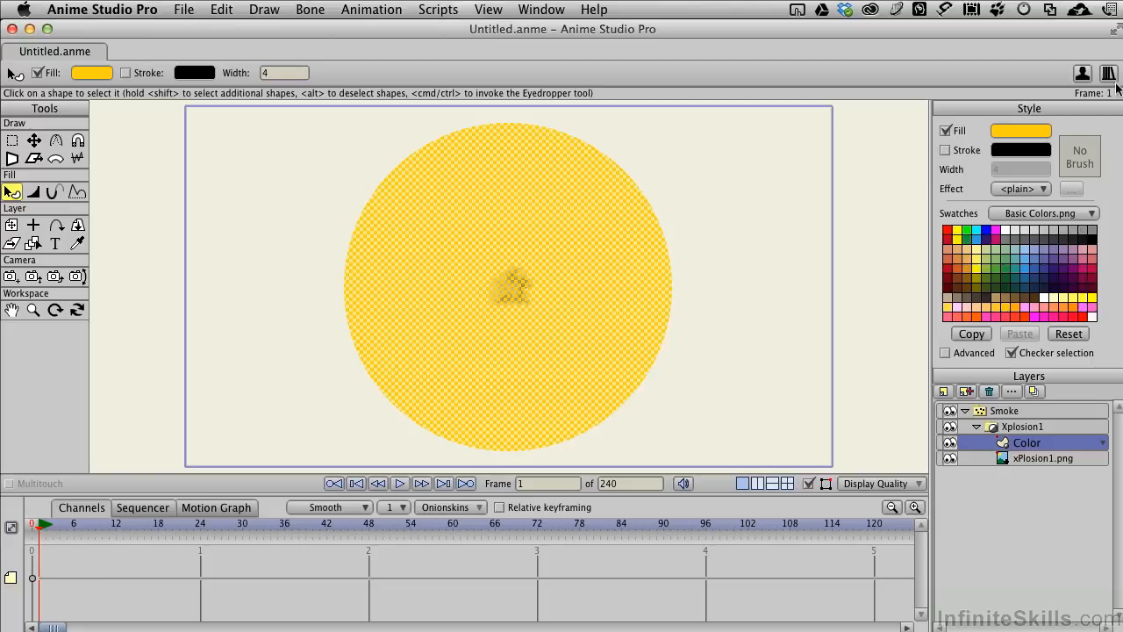
left_click(1014, 132)
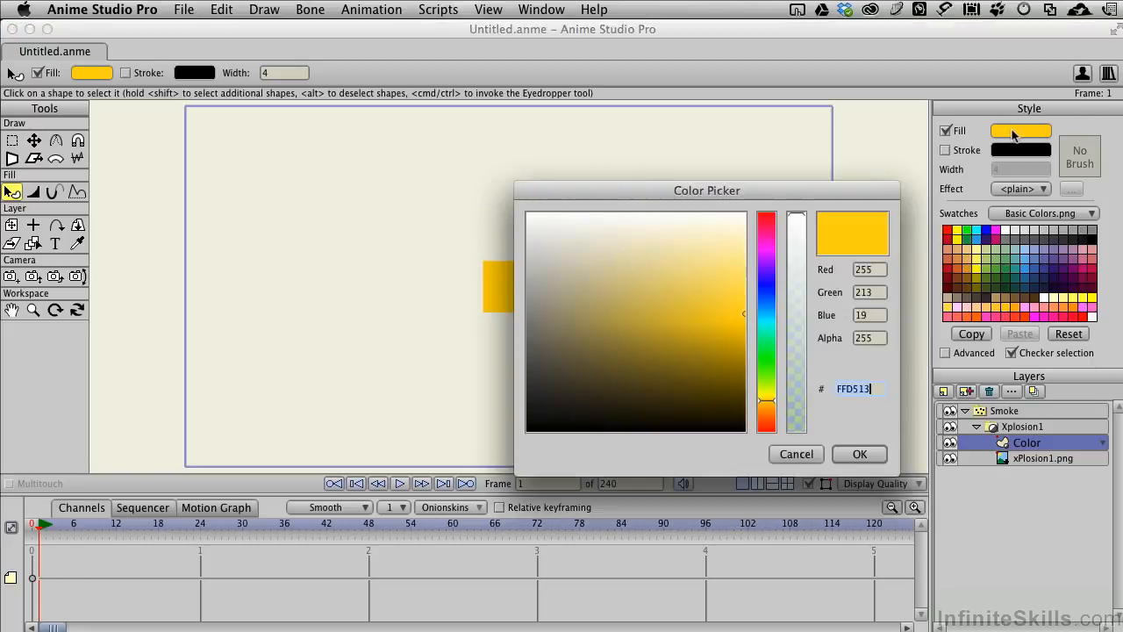
left_click(865, 453)
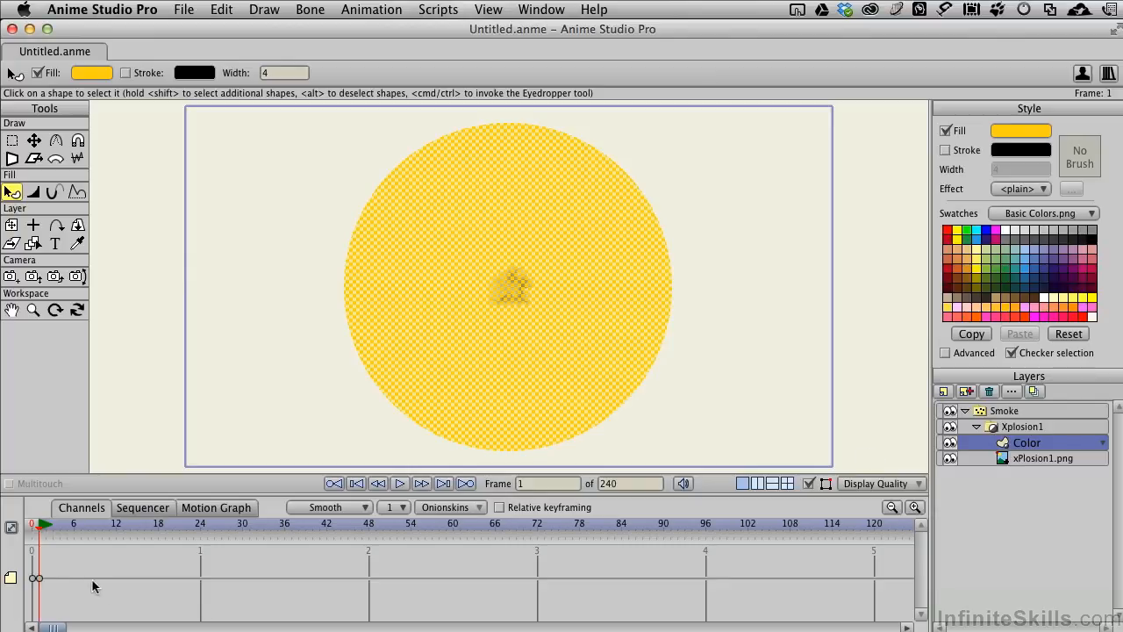
- Key the circle's fill as orange FF7D13 at frame 12
left_click(116, 527)
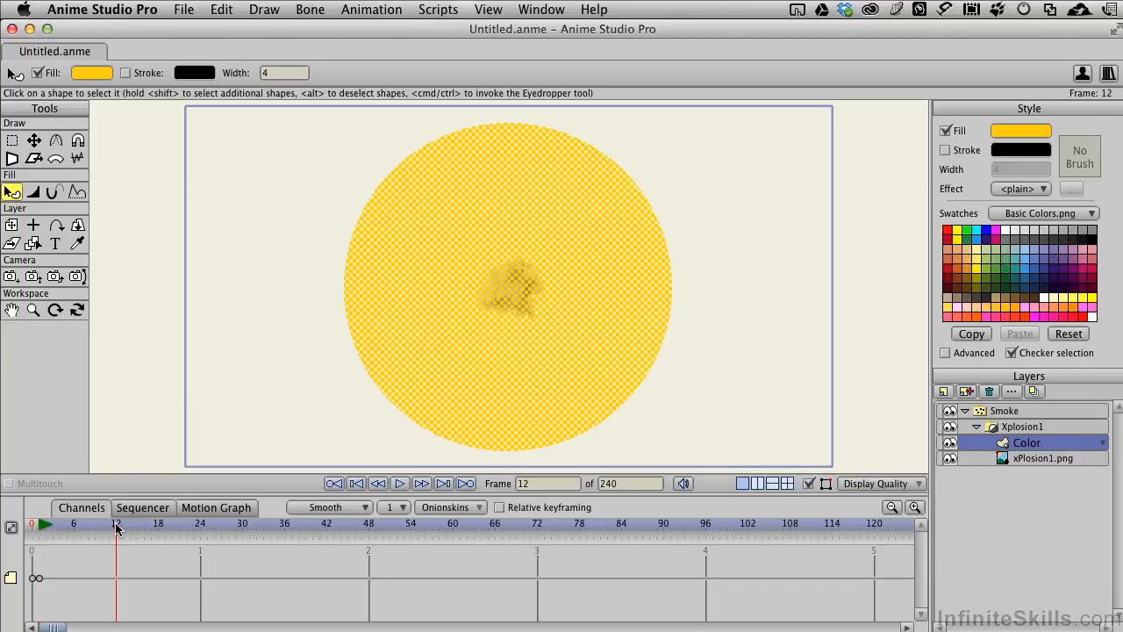
left_click(1027, 131)
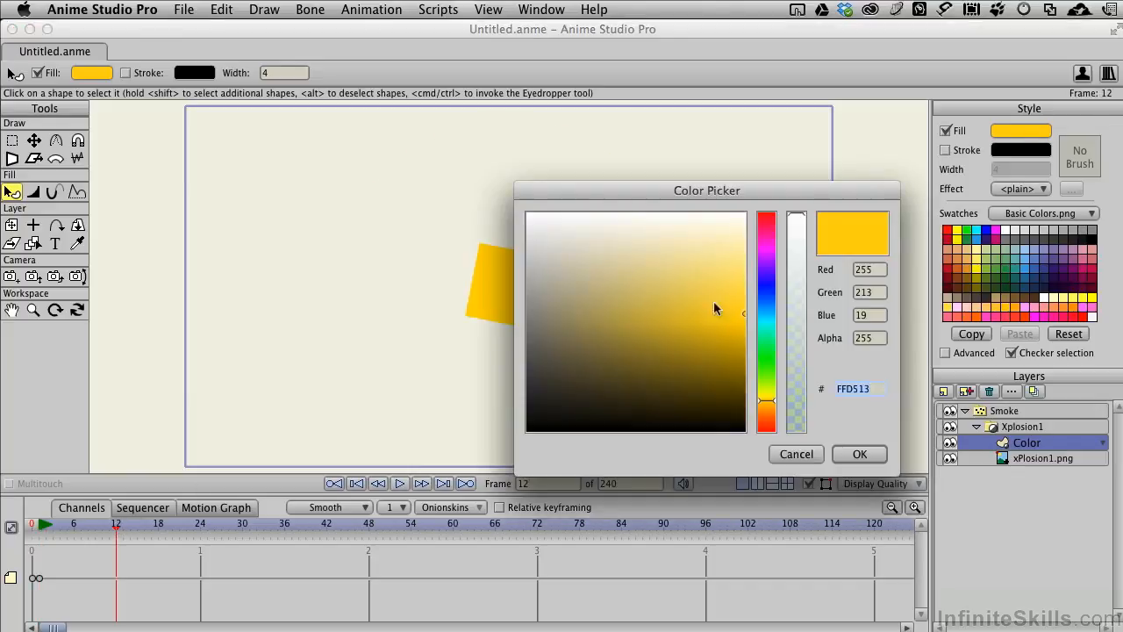
left_click(768, 414)
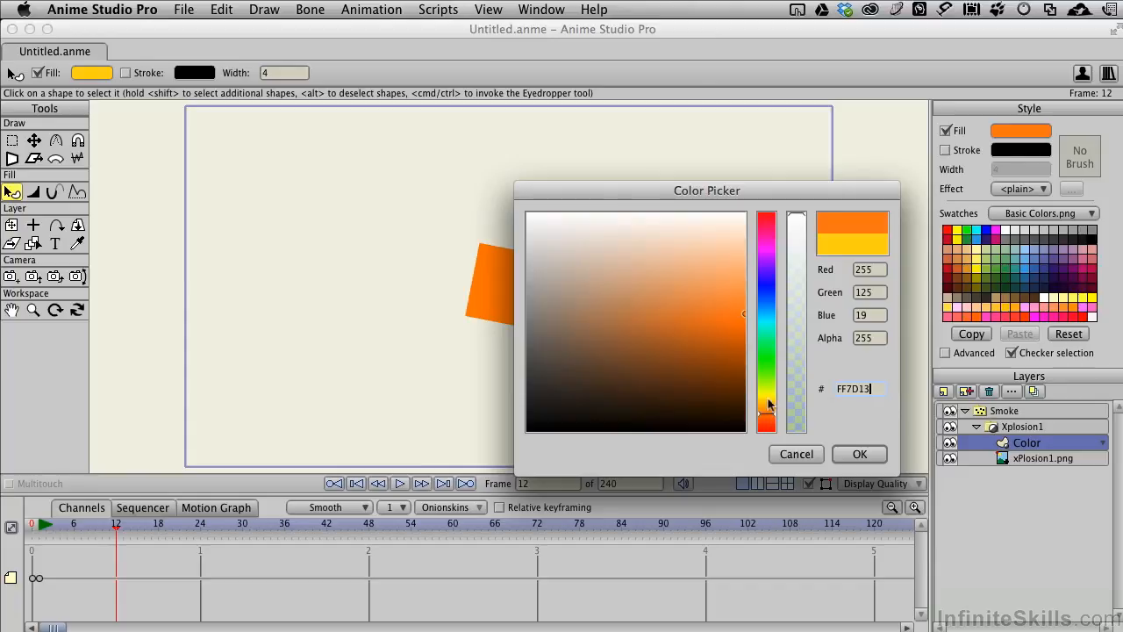
left_click(856, 455)
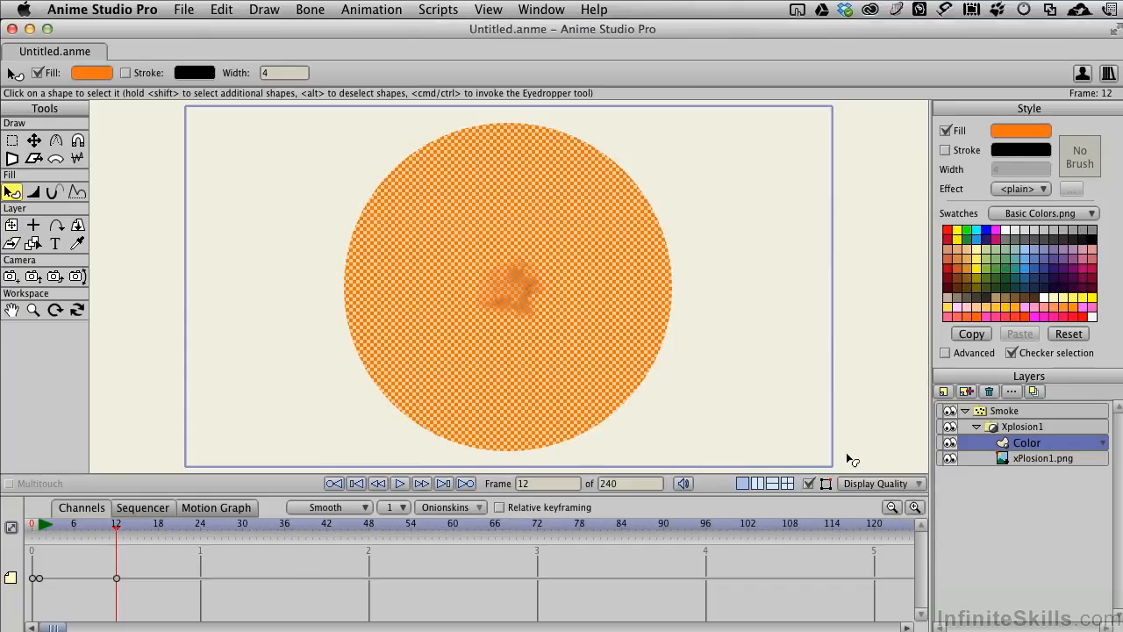
- Key the circle's fill as red-orange FE3802 at frame 18
left_click(159, 526)
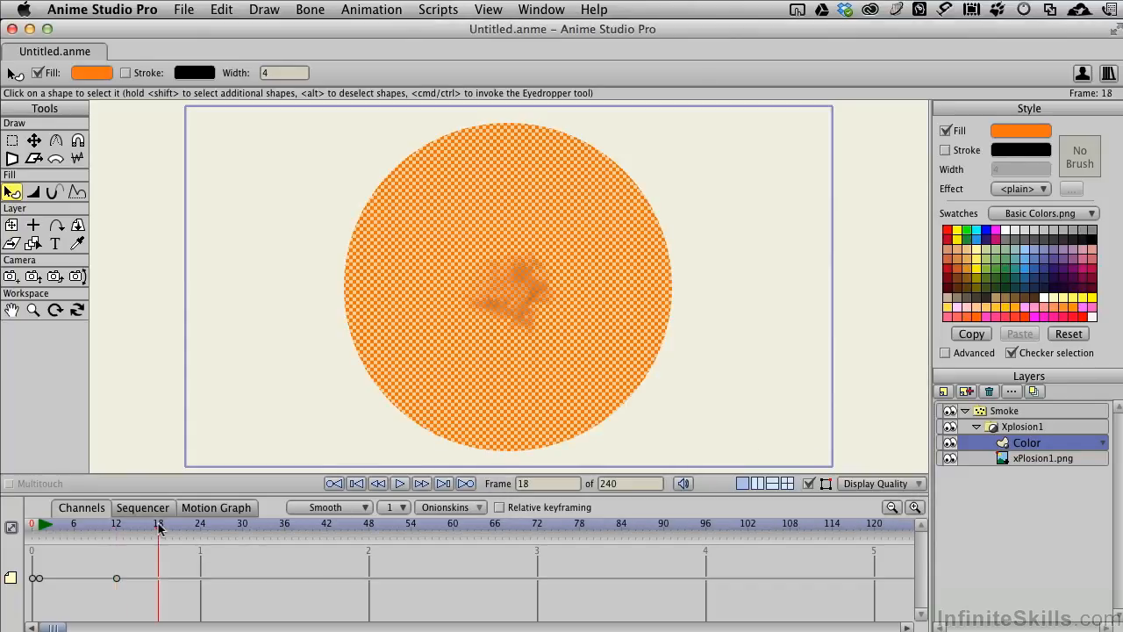
left_click(1021, 132)
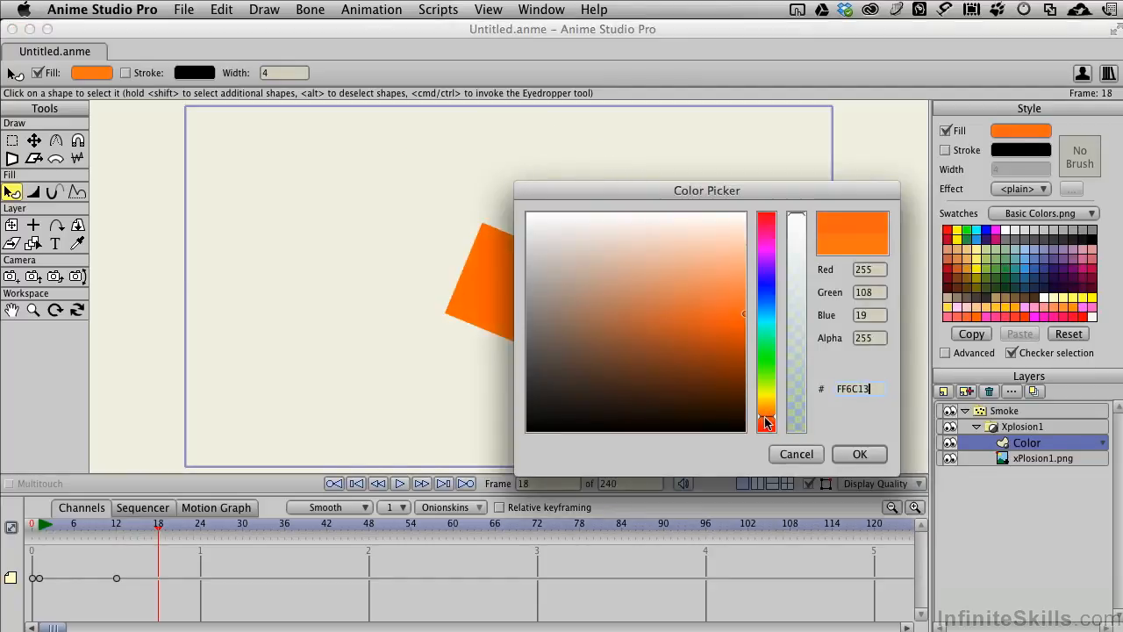
left_click_drag(765, 422, 764, 426)
left_click(741, 327)
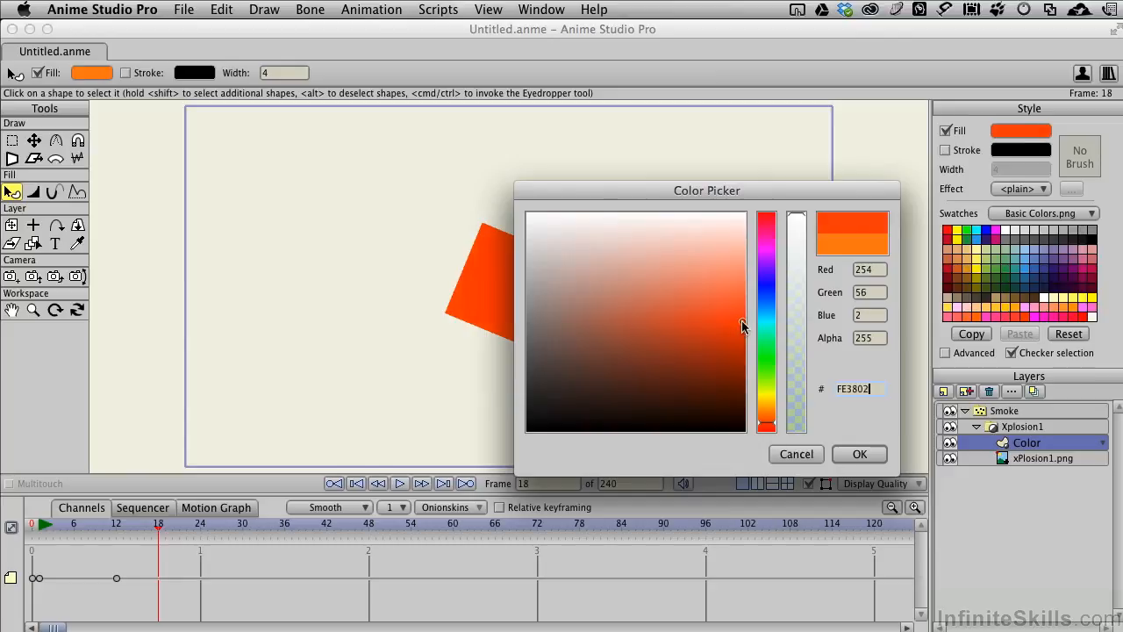
left_click(861, 453)
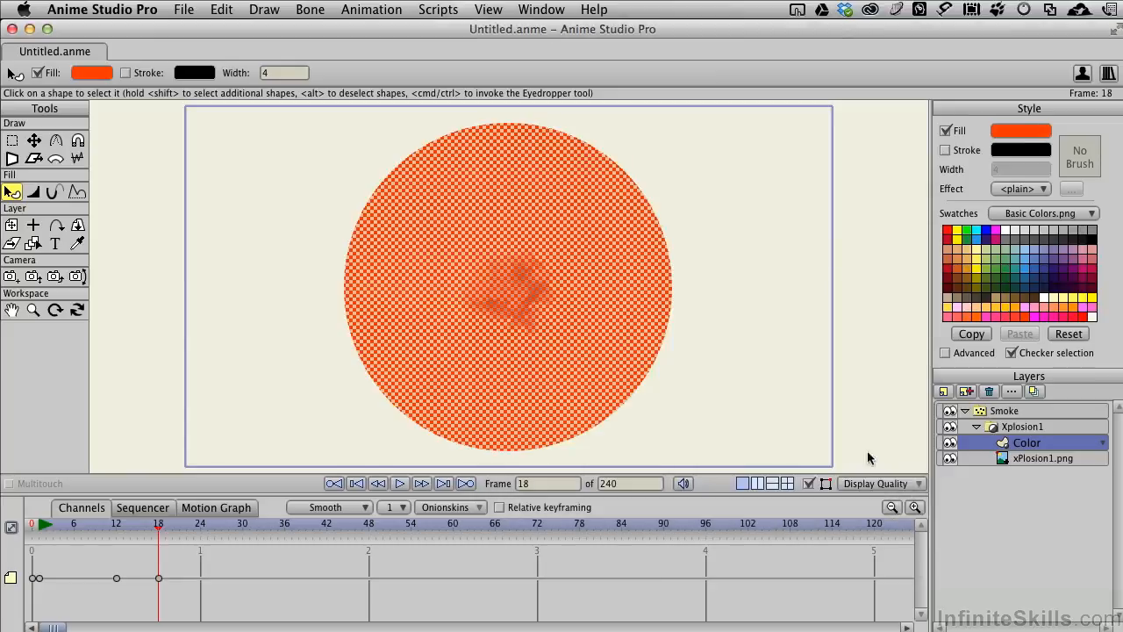
- Key the circle's fill as dark grey at frame 23 and black at frame 30, and return to frame 0
left_click(194, 525)
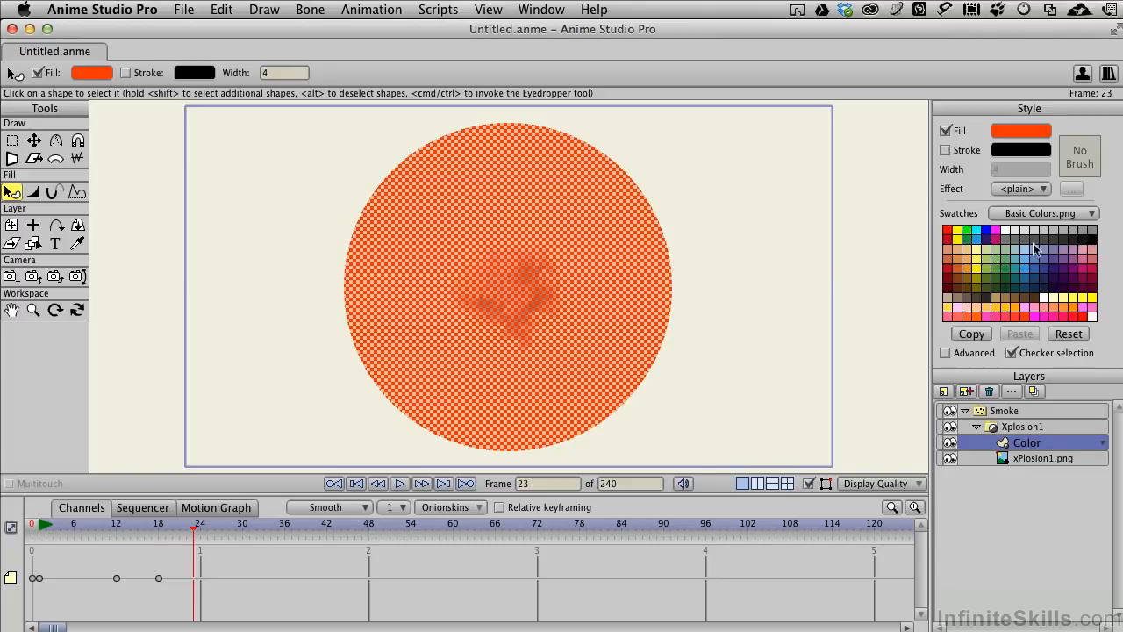
left_click(1037, 241)
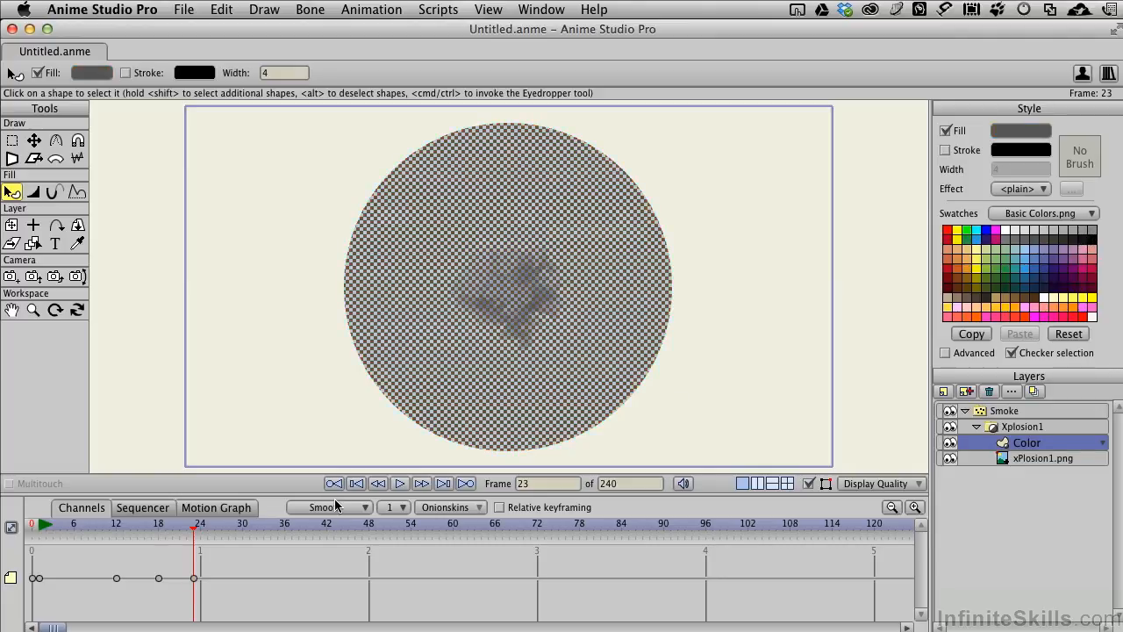
left_click(245, 527)
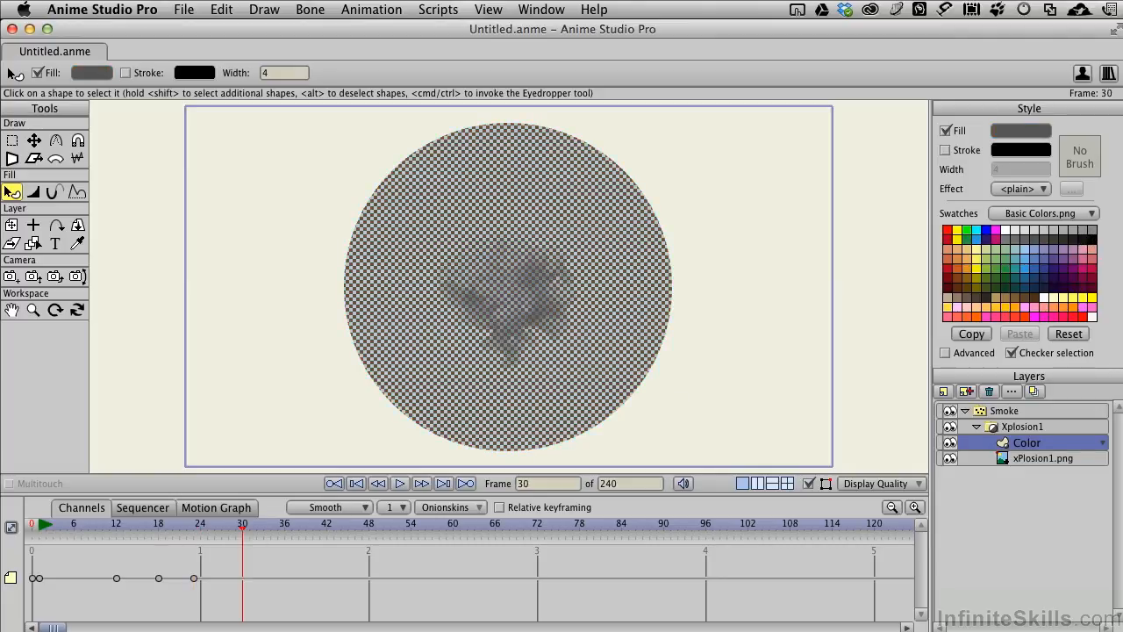
left_click(1093, 239)
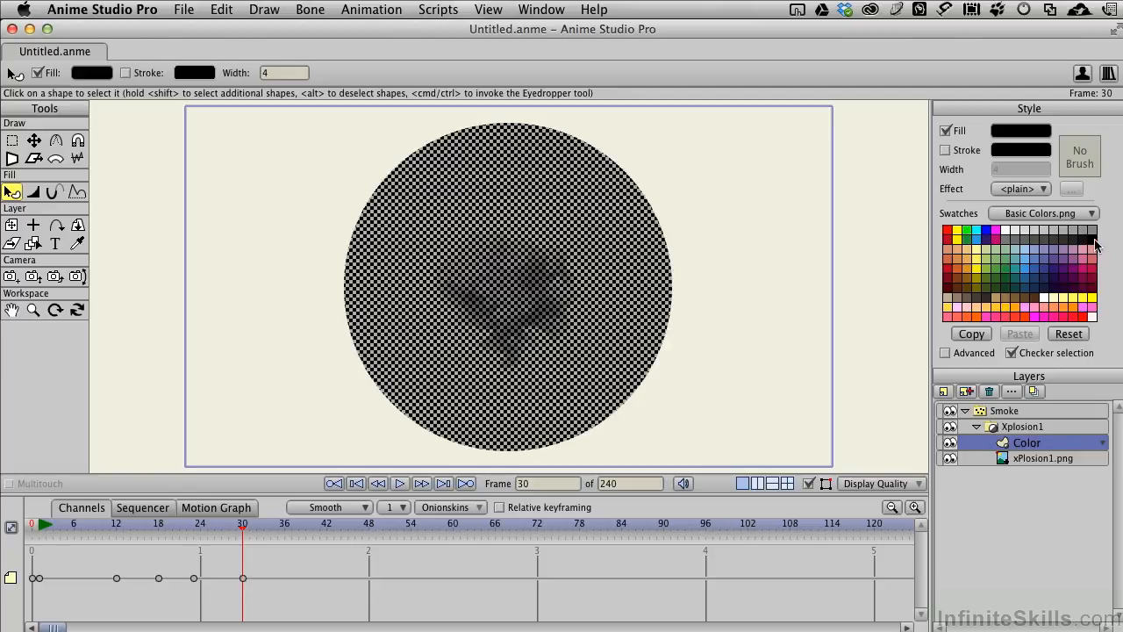
left_click(191, 530)
left_click_drag(191, 529, 33, 523)
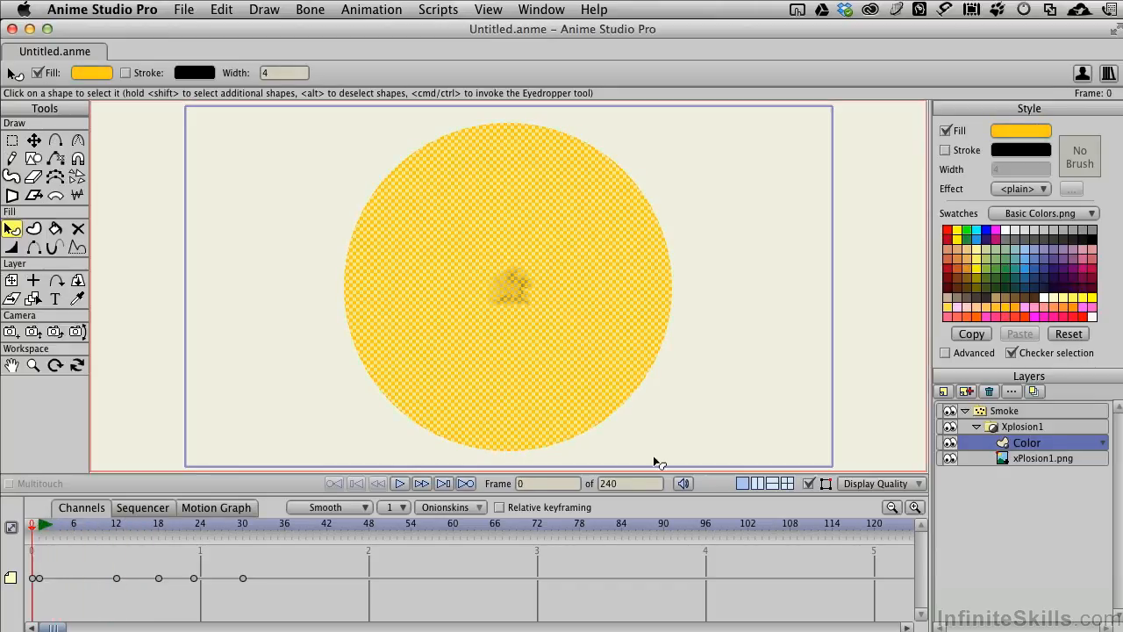